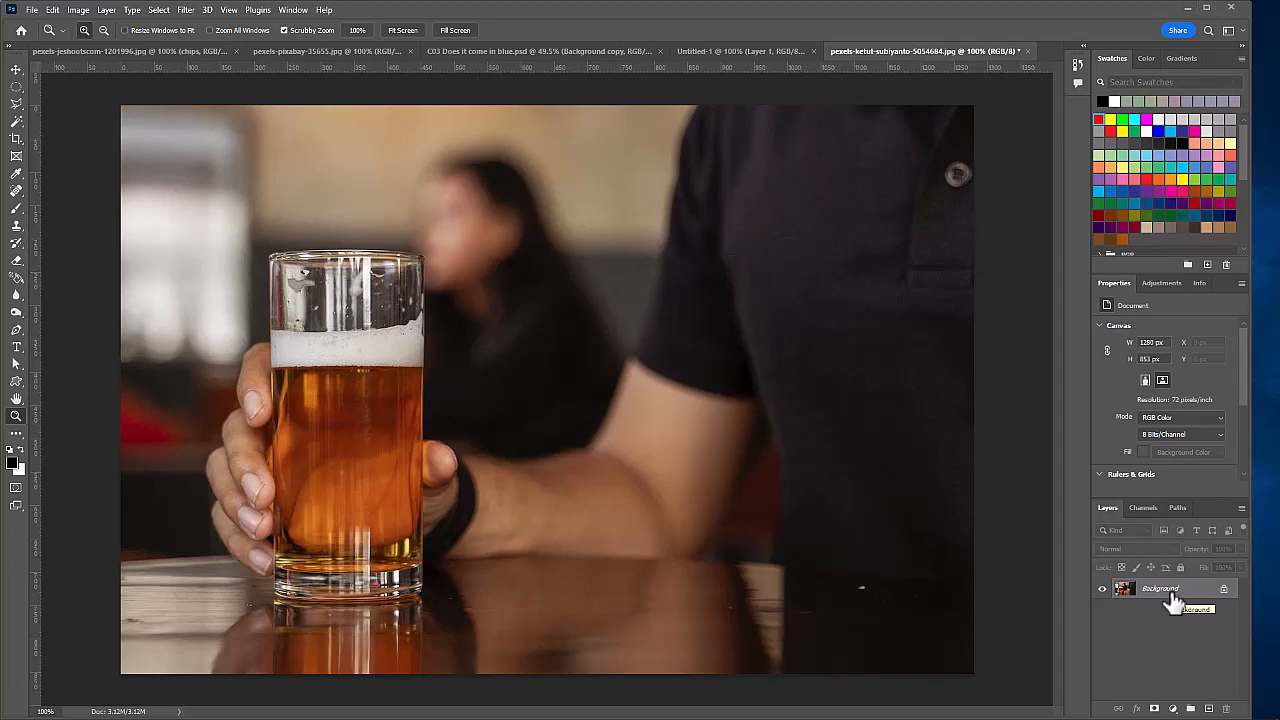
# Duplicate the Background layer within the same document as Background copy
pyautogui.rightClick(1172, 598)
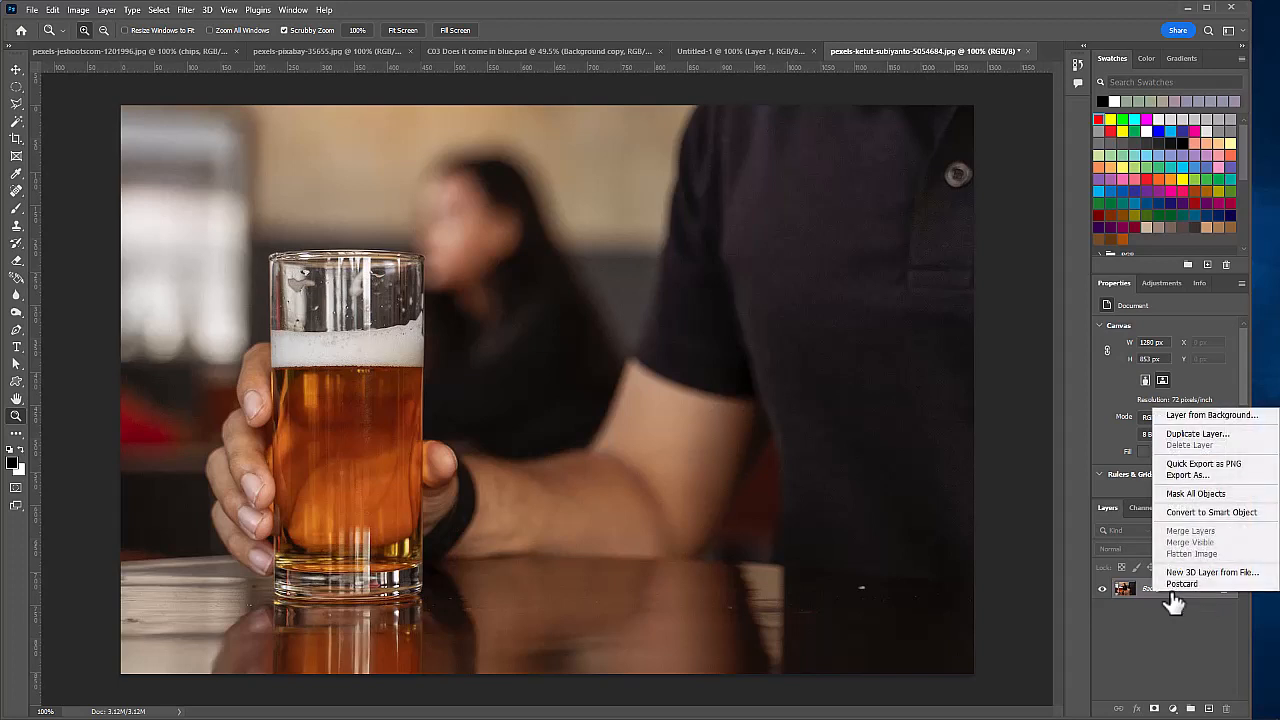
pyautogui.click(1201, 436)
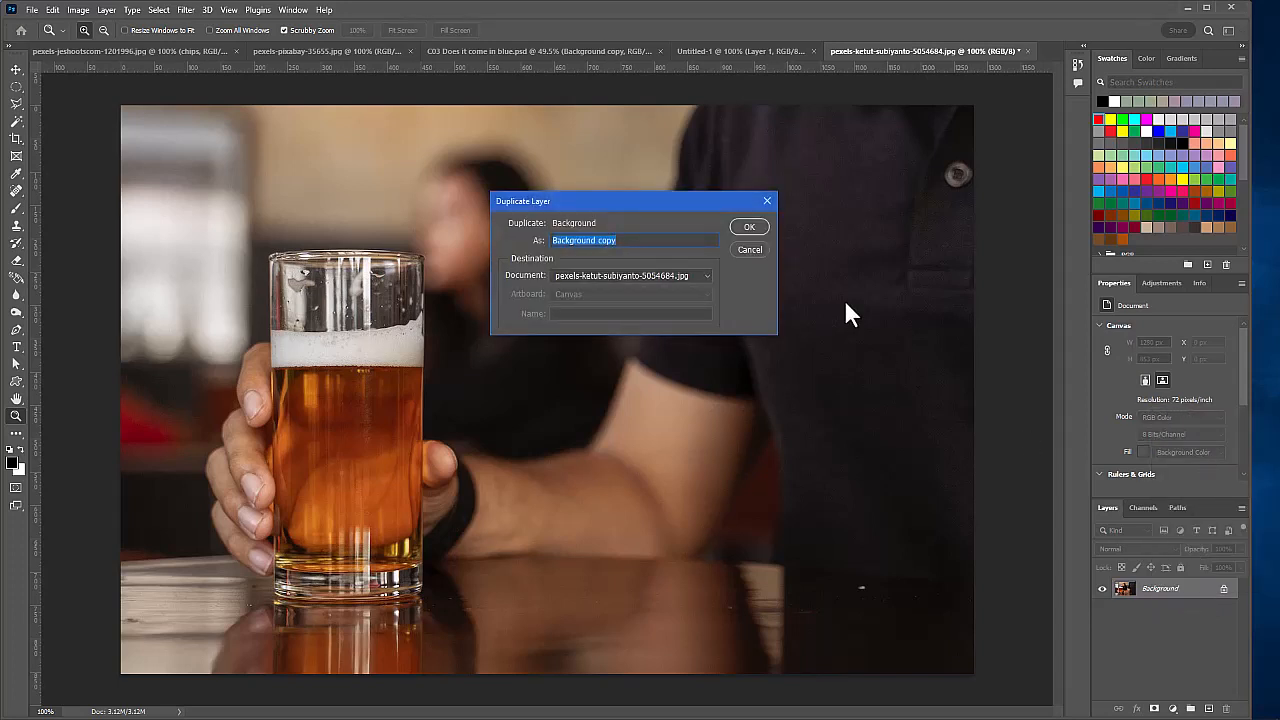
pyautogui.click(750, 228)
# Copy a rectangular area of about 340 × 550 px around the beer glass to a new layer and hide both background layers
pyautogui.press('m')
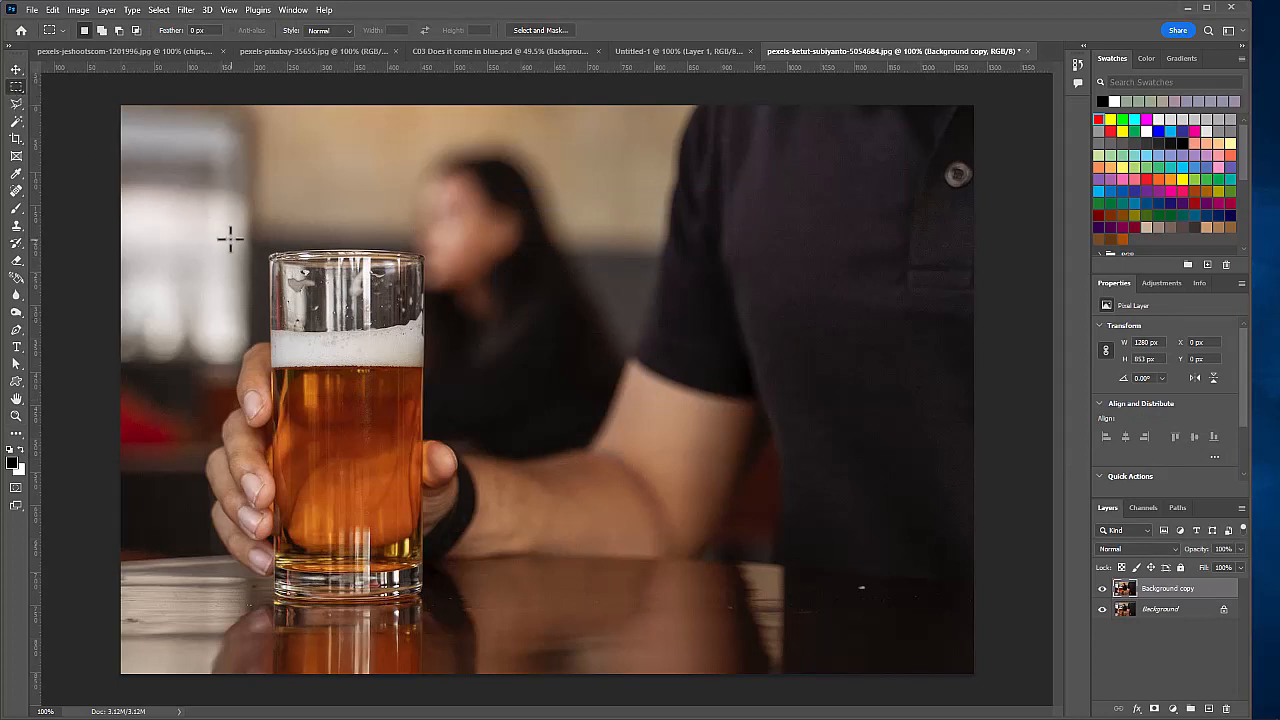
pyautogui.moveTo(225, 237); pyautogui.dragTo(451, 601)
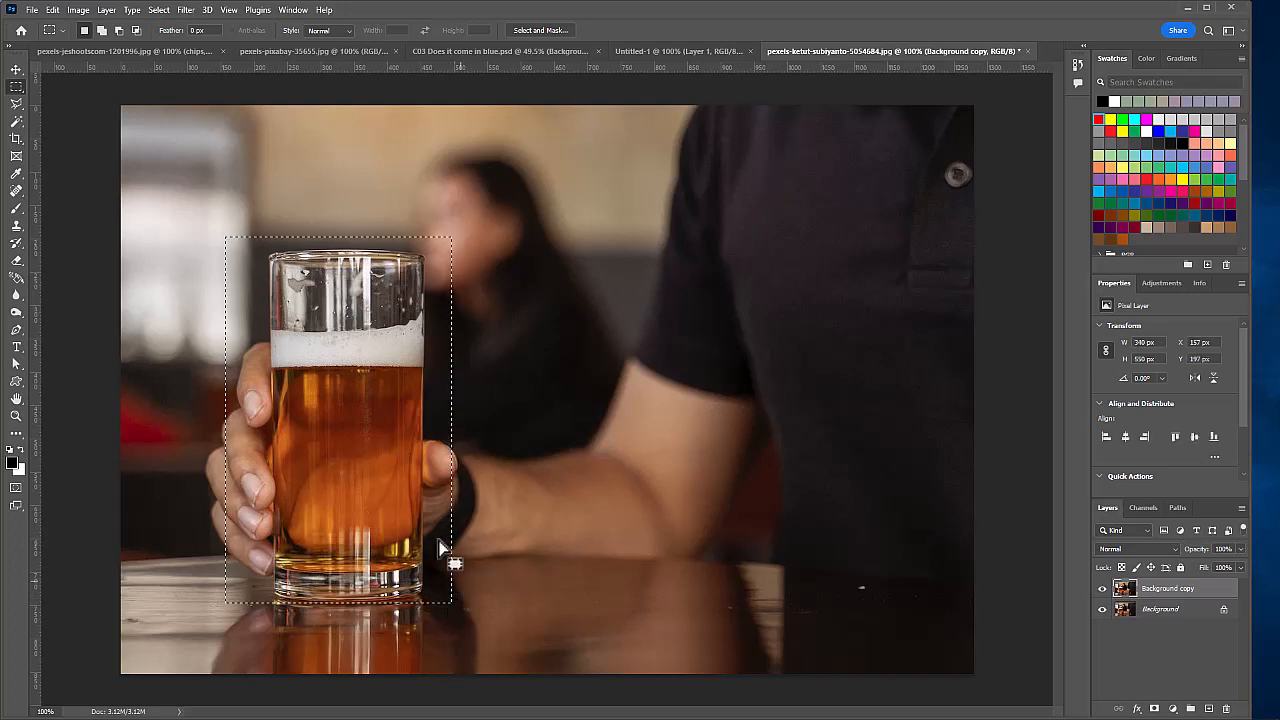
pyautogui.click(105, 12)
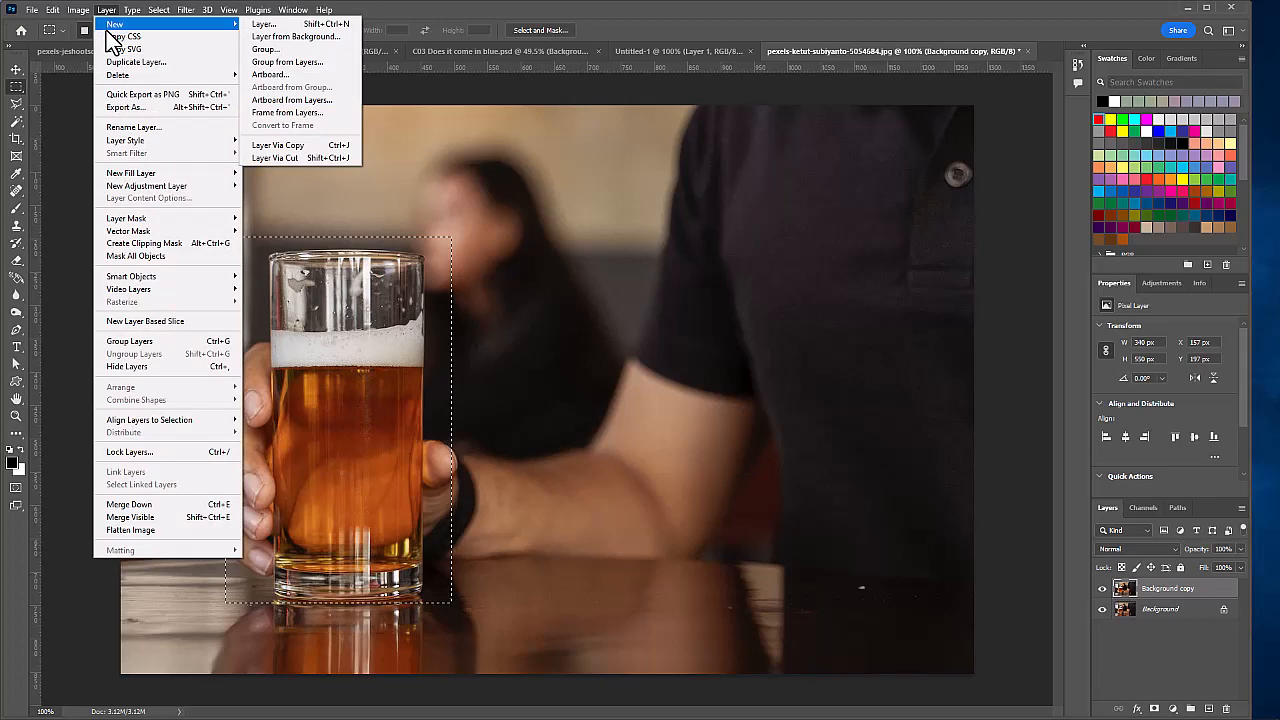
pyautogui.click(304, 149)
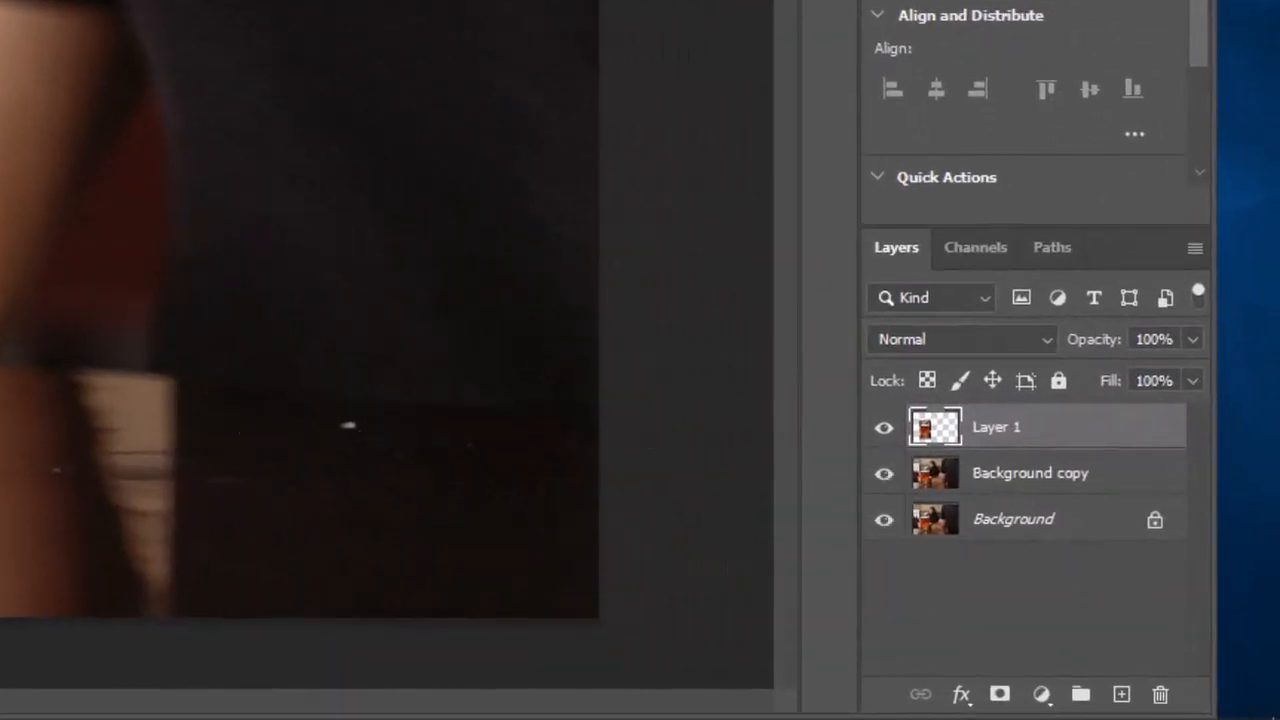
pyautogui.click(884, 473)
pyautogui.click(884, 520)
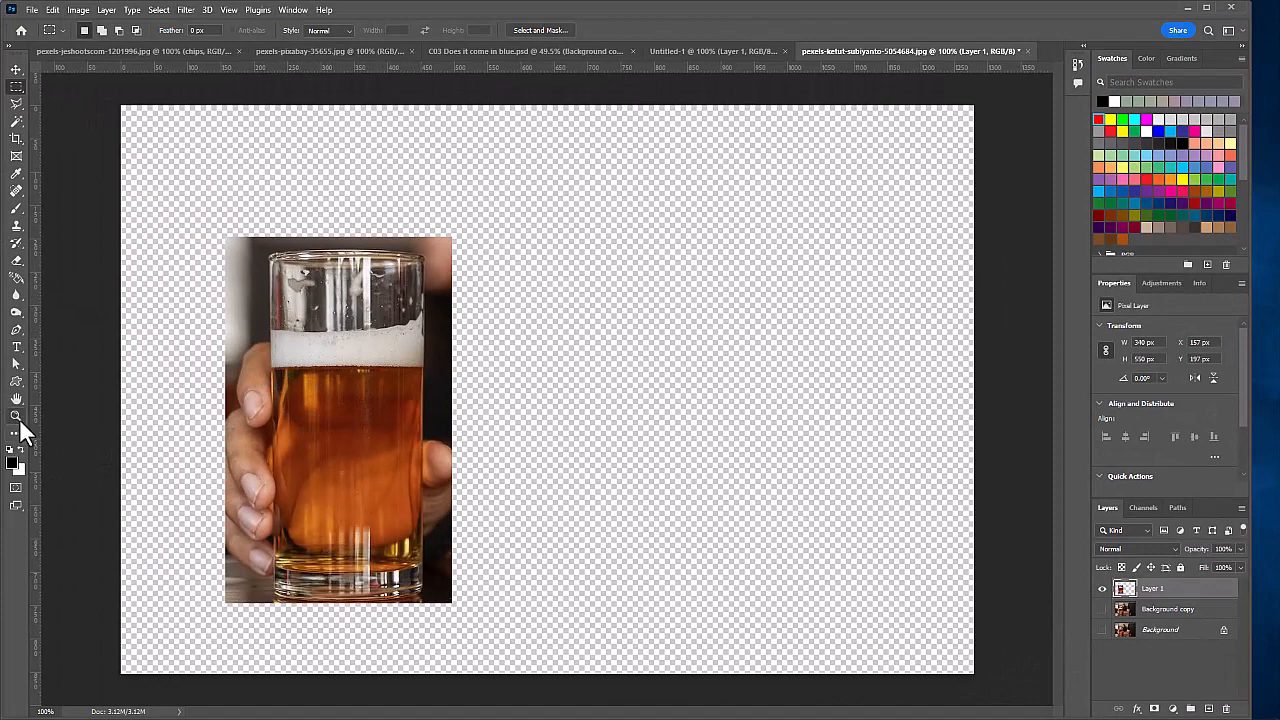
# Make an elliptical selection about 221 px wide and 28 px high around the bottom surface of the beer
pyautogui.click(16, 415)
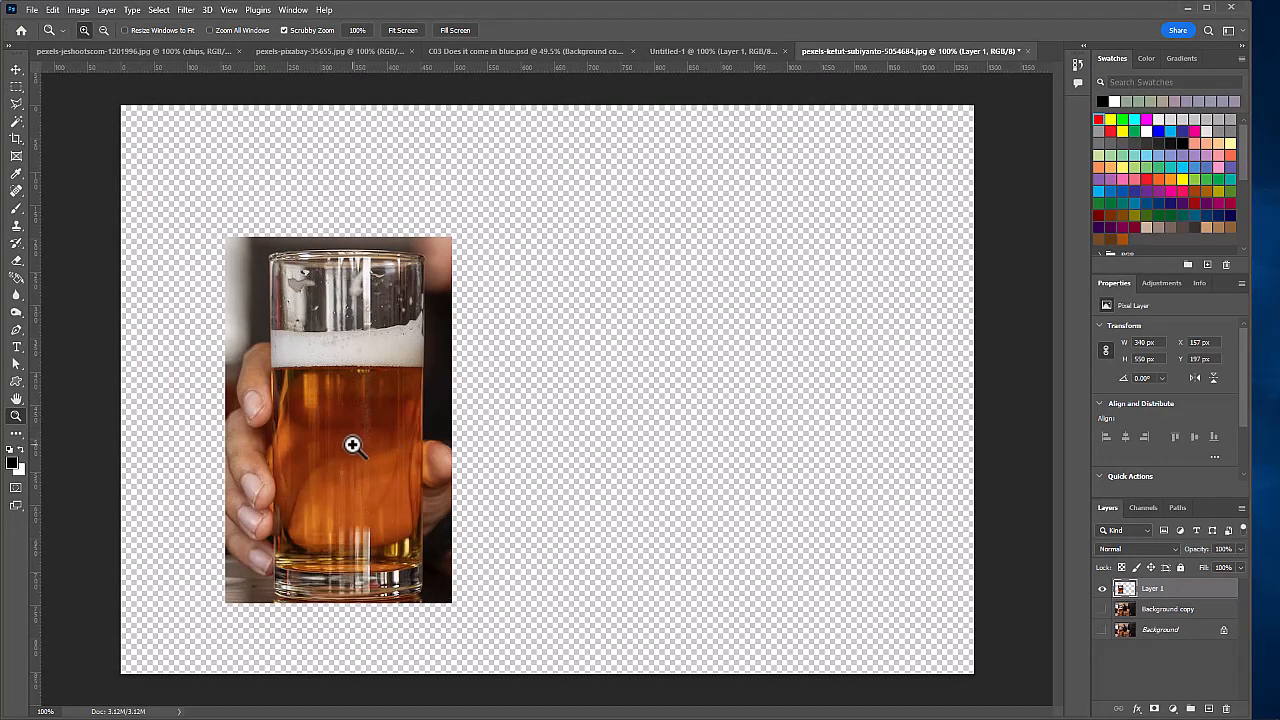
pyautogui.click(353, 445)
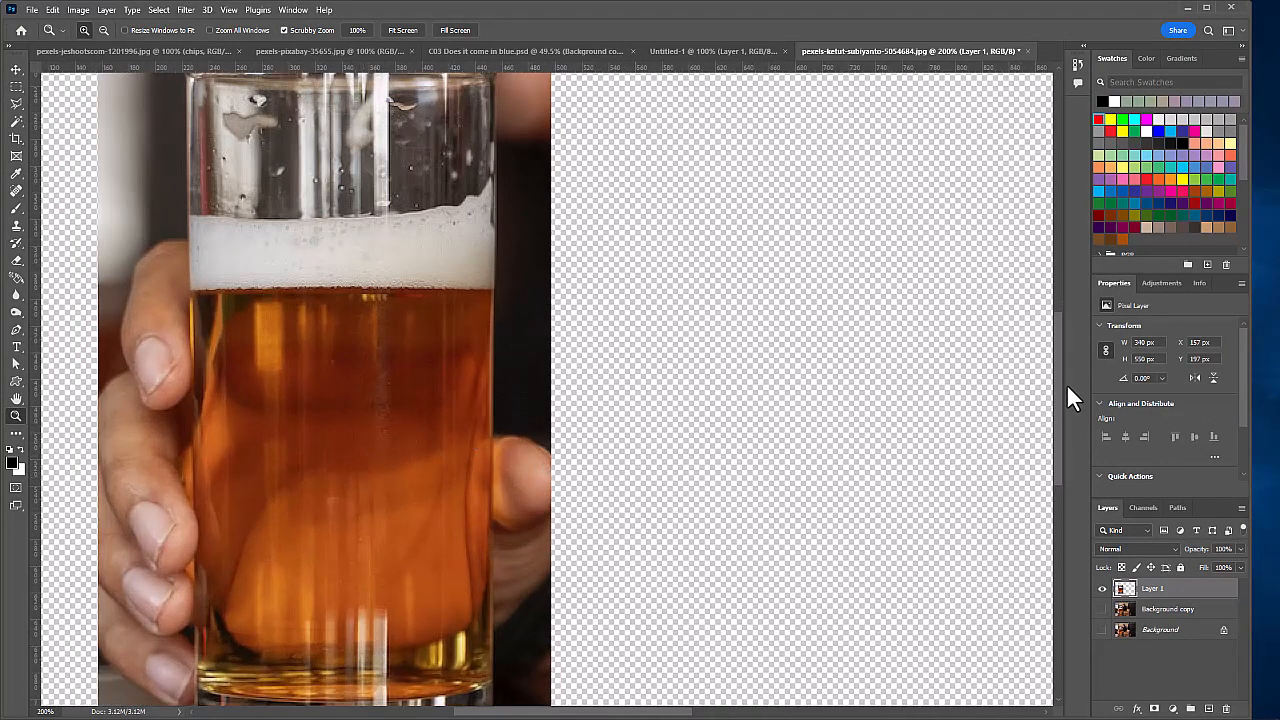
pyautogui.moveTo(1055, 354); pyautogui.dragTo(1055, 379)
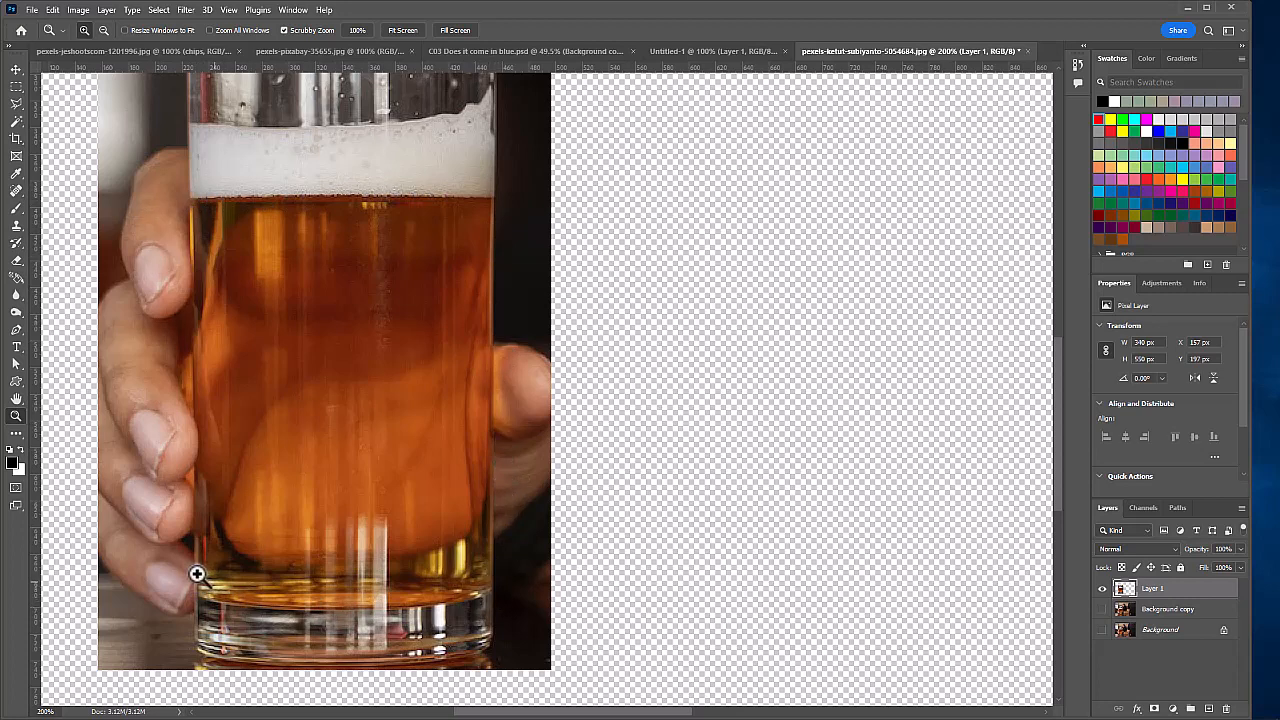
pyautogui.rightClick(18, 88)
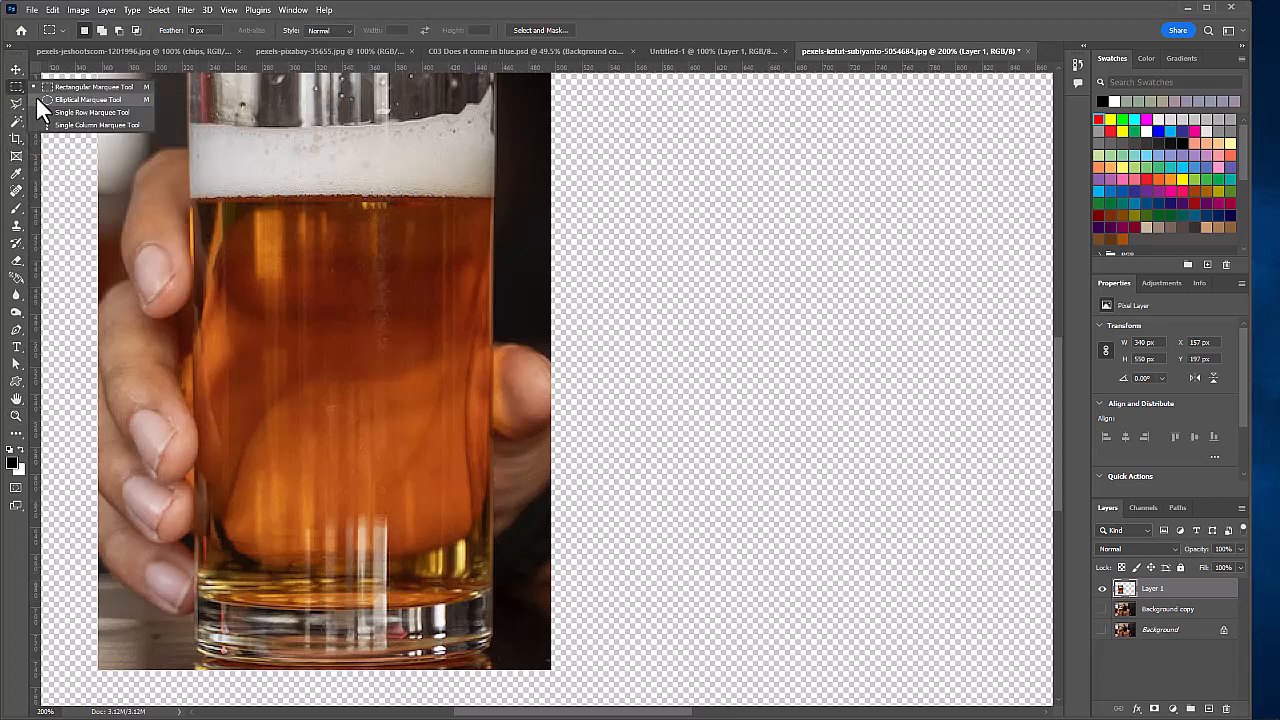
pyautogui.click(45, 92)
pyautogui.hotkey('shift', 'm')
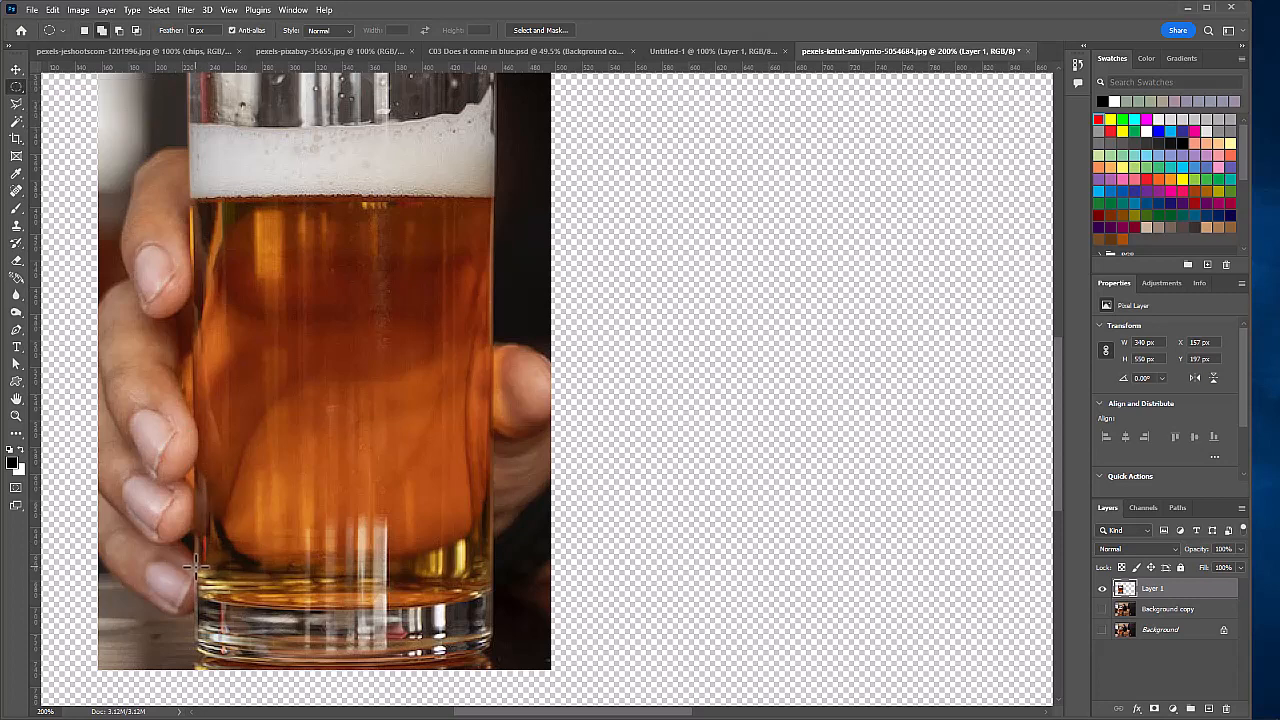
pyautogui.moveTo(196, 567); pyautogui.dragTo(484, 590)
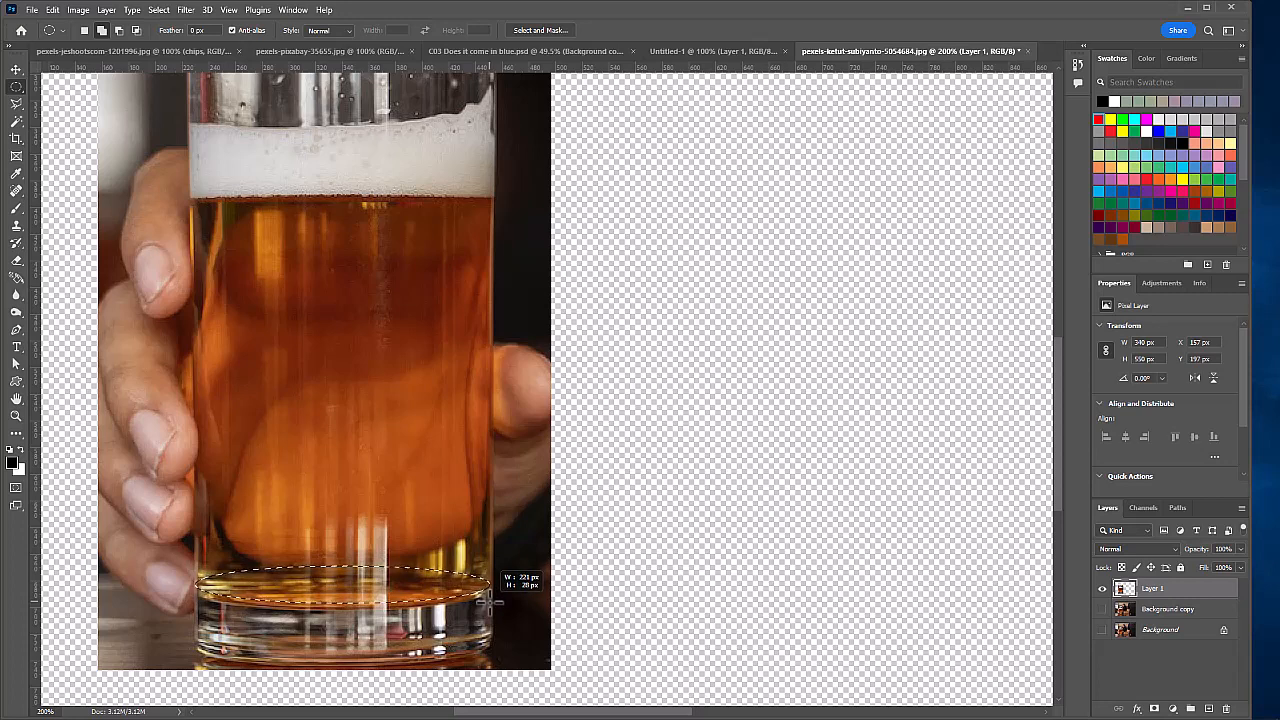
pyautogui.moveTo(493, 601); pyautogui.dragTo(494, 600)
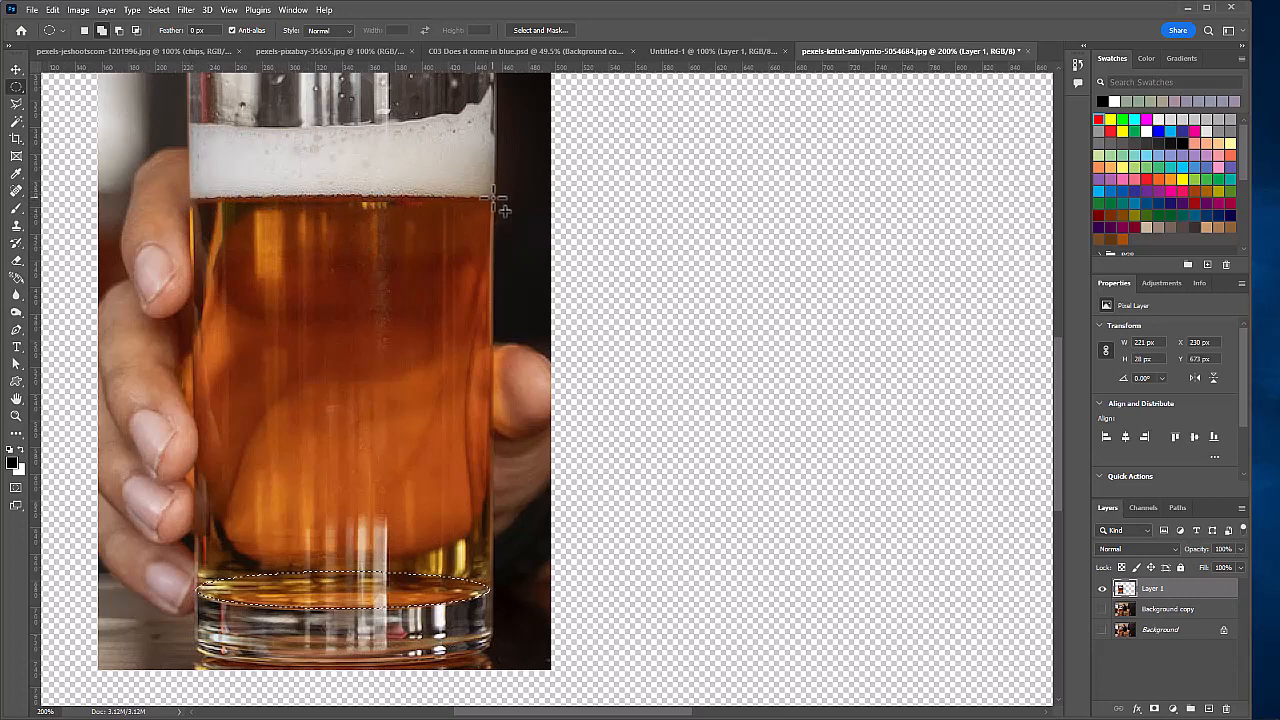
# Add a thin elliptical selection along the line where the beer meets the foam
pyautogui.click(100, 30)
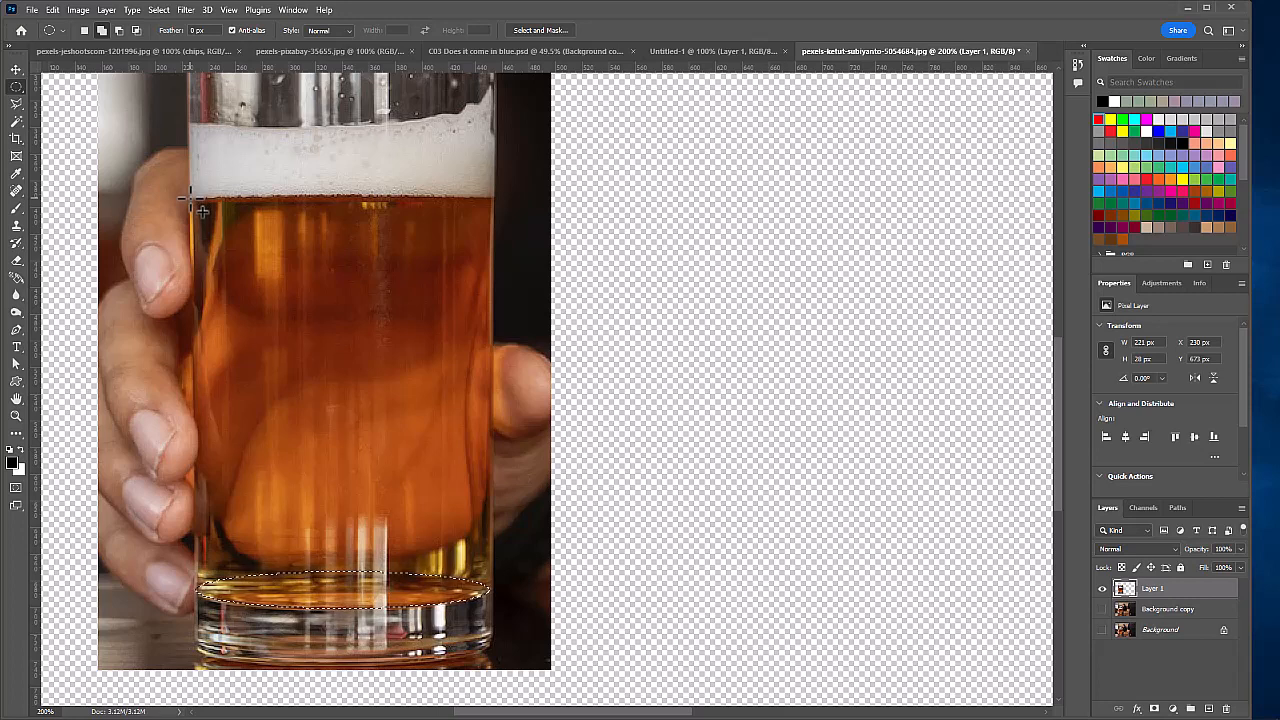
pyautogui.moveTo(191, 198); pyautogui.dragTo(493, 197)
pyautogui.moveTo(490, 195); pyautogui.dragTo(490, 197)
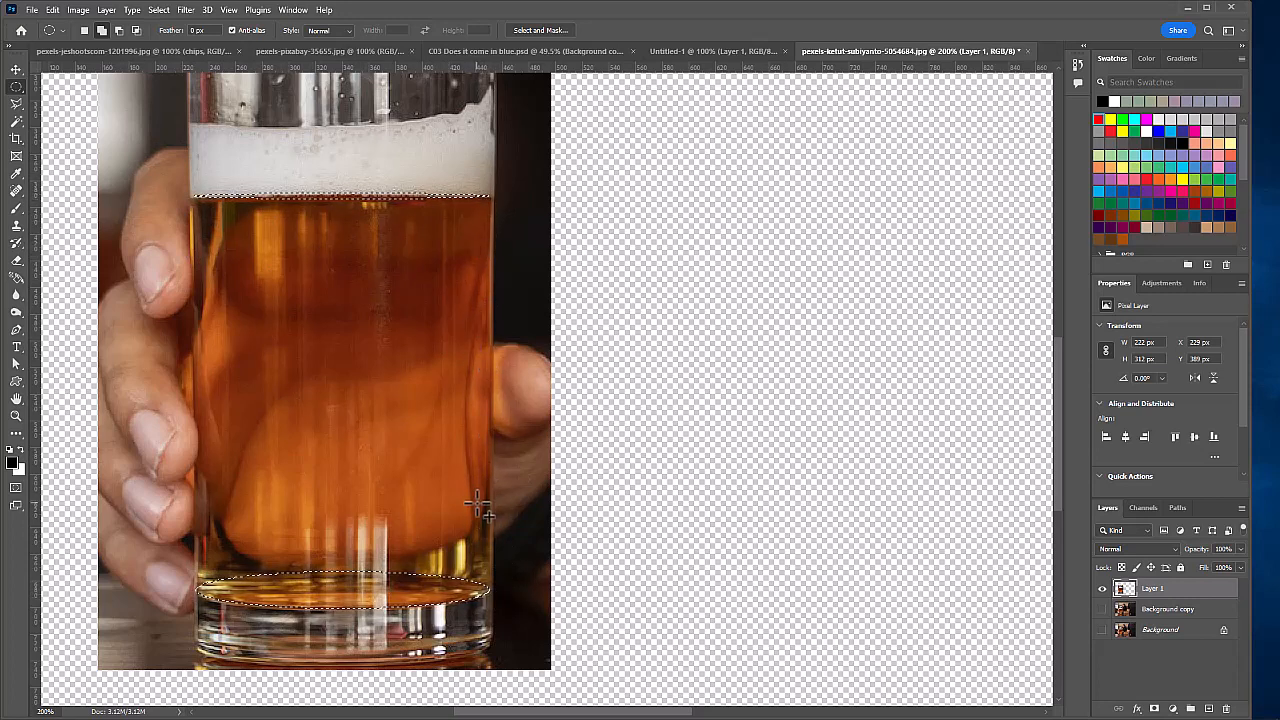
# Add the beer's body between the two ellipses to the selection with the Polygonal Lasso, following the glass's straight sides
pyautogui.click(16, 105)
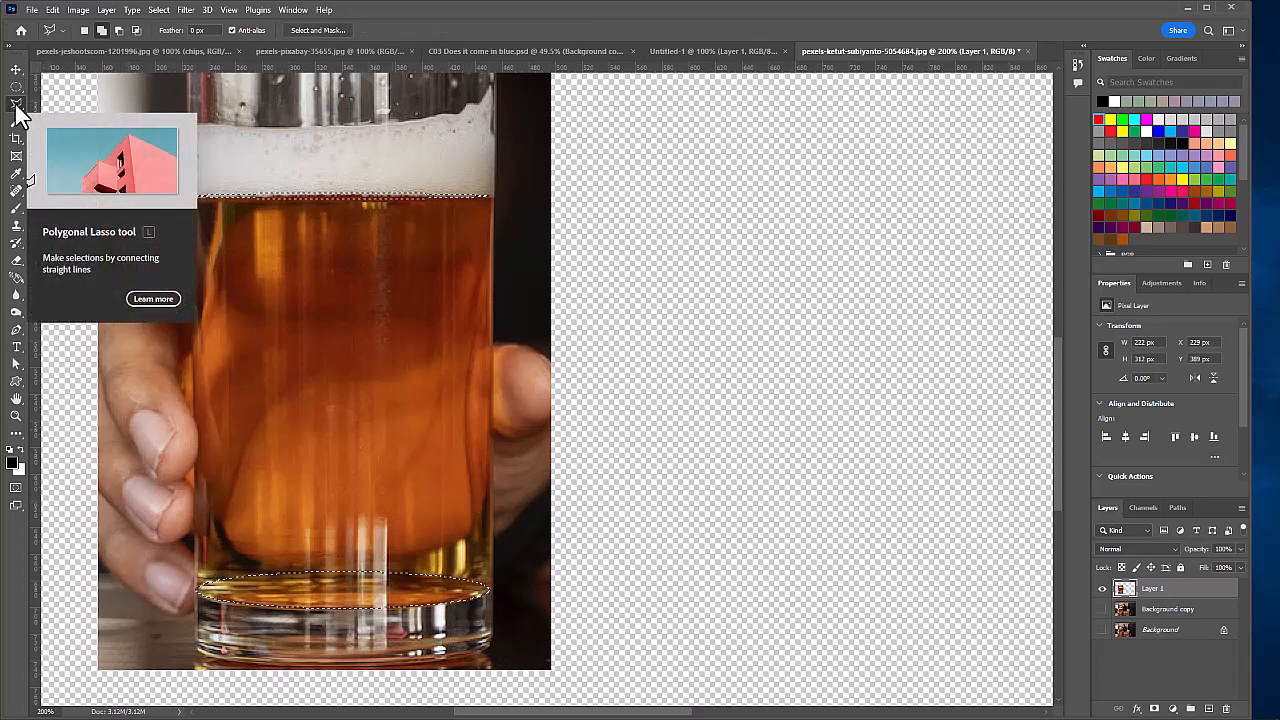
pyautogui.click(493, 197)
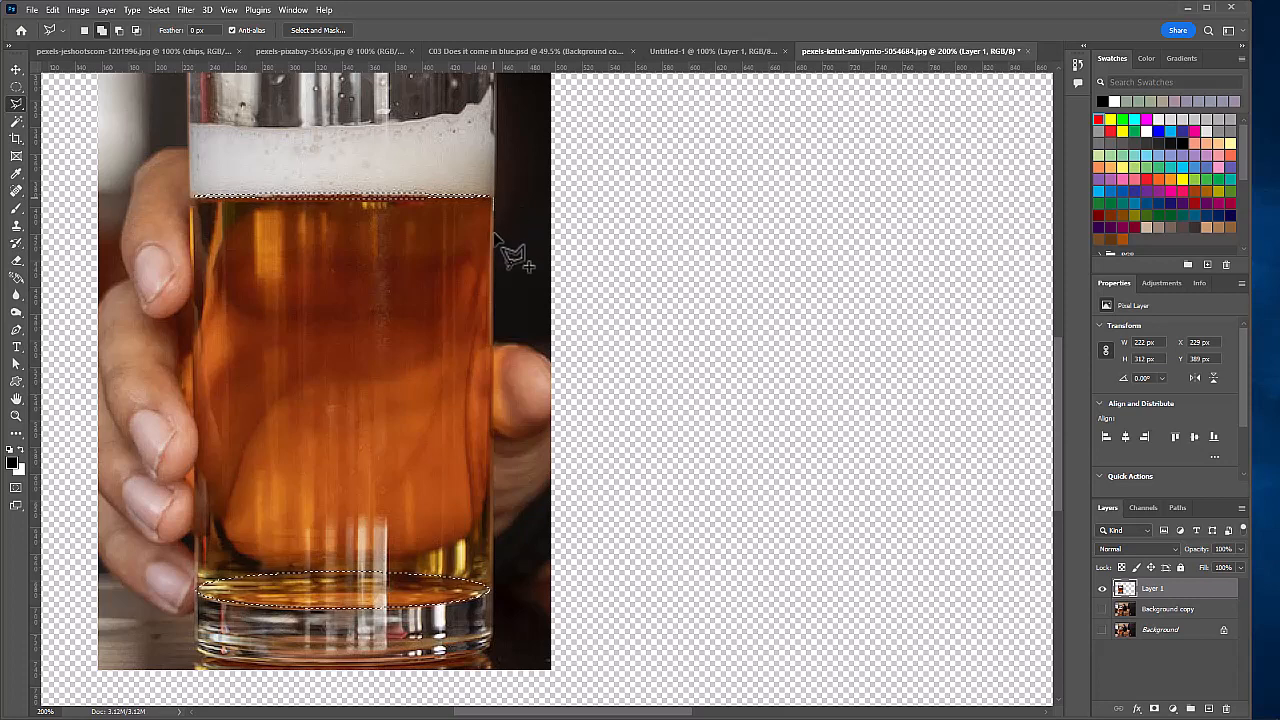
pyautogui.click(491, 589)
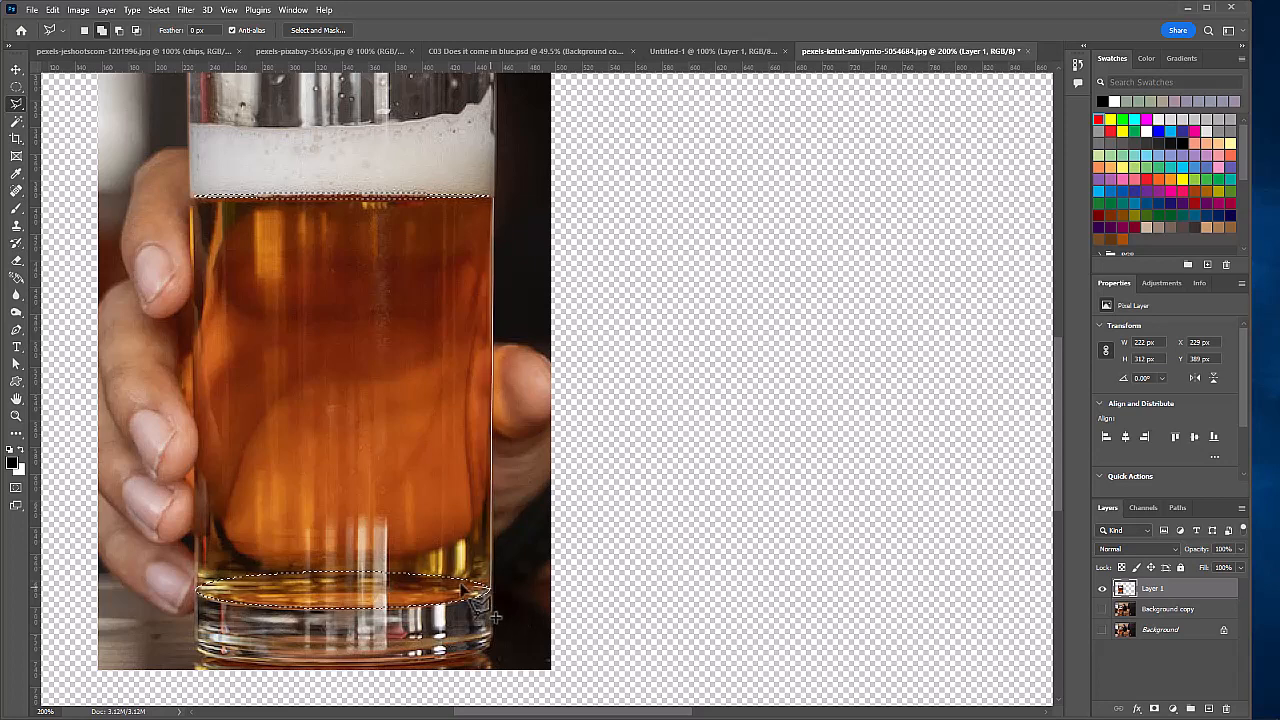
pyautogui.click(197, 592)
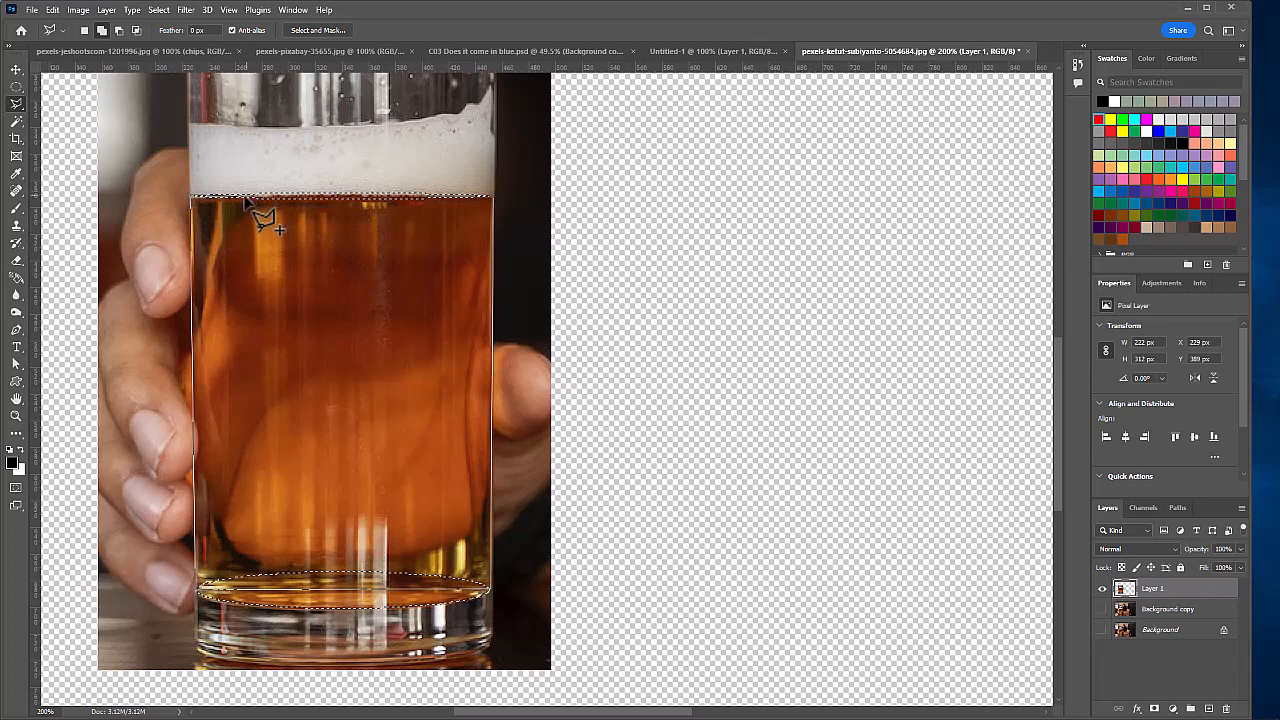
pyautogui.click(194, 197)
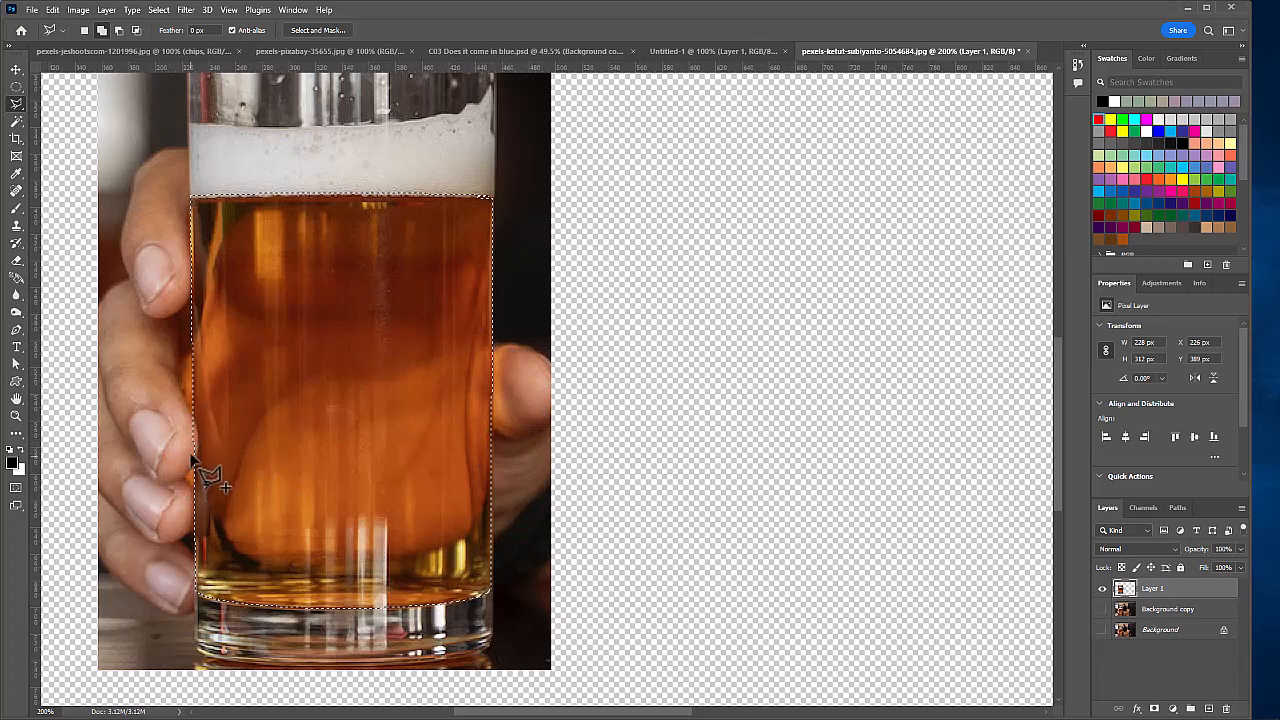
# Subtract the two fingertips overlapping the glass's edge from the selection with small elliptical selections
pyautogui.click(15, 90)
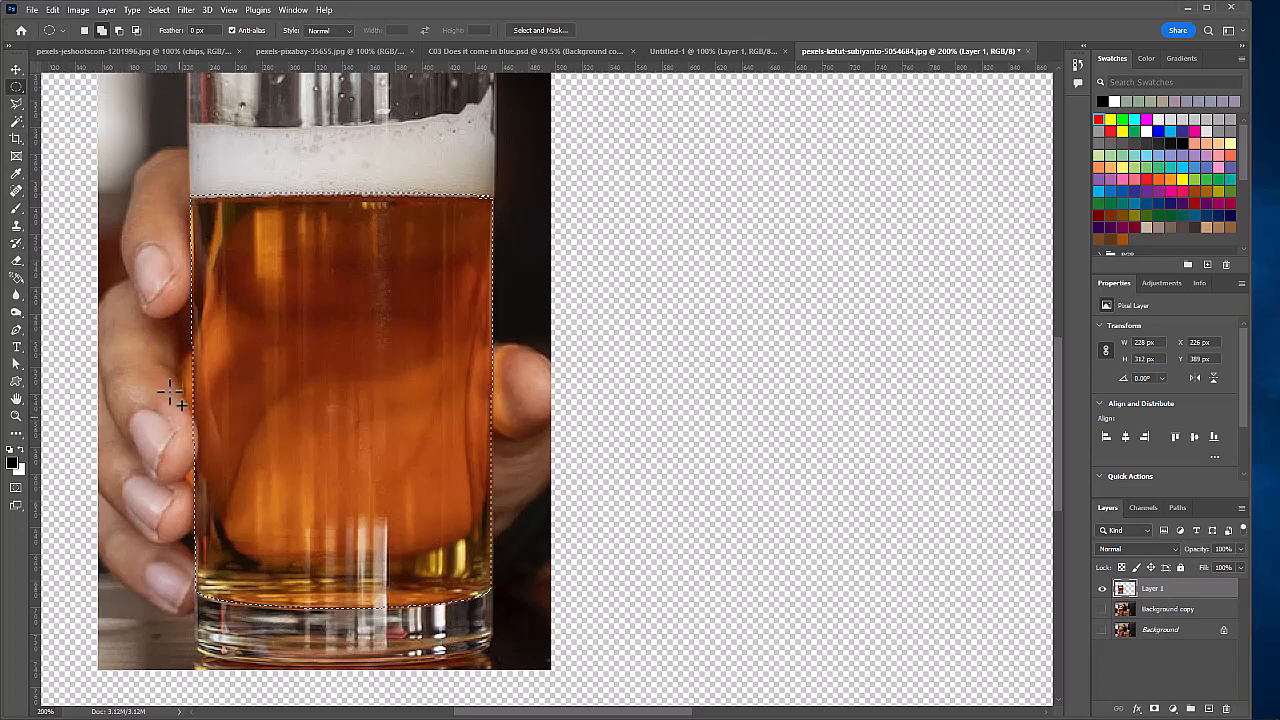
pyautogui.click(117, 30)
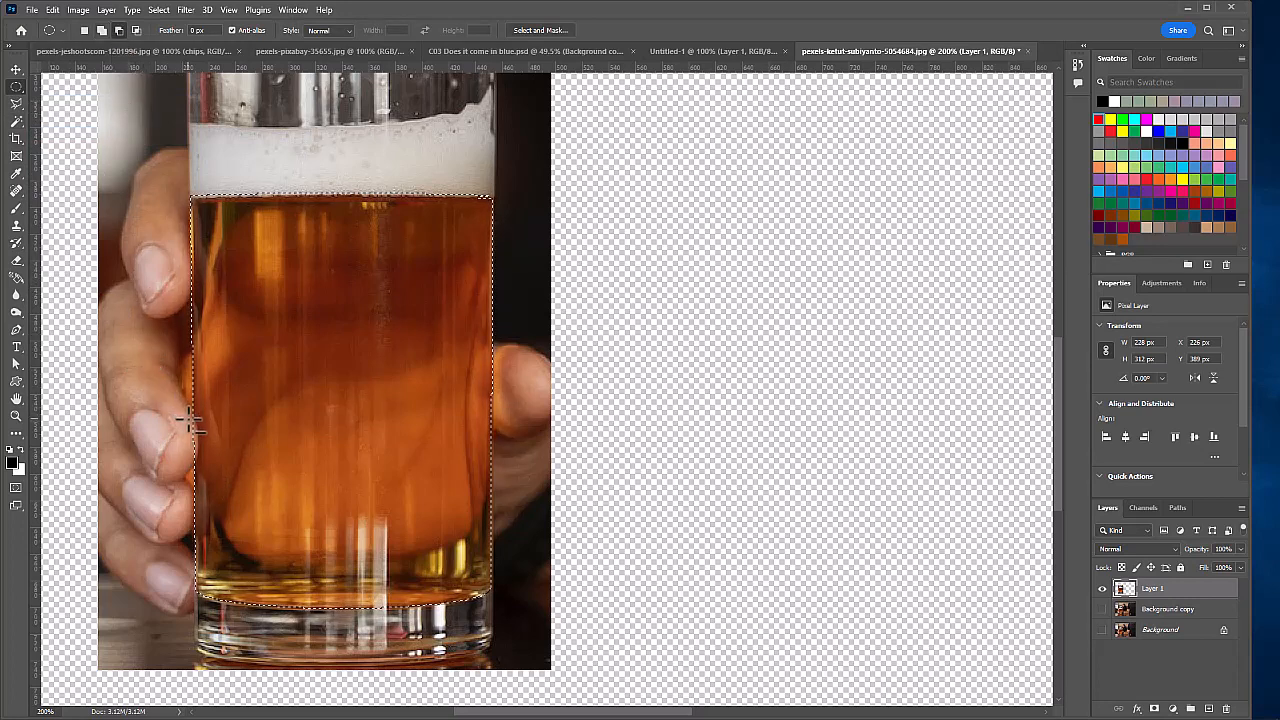
pyautogui.moveTo(195, 450); pyautogui.dragTo(198, 461)
pyautogui.moveTo(194, 505); pyautogui.dragTo(201, 520)
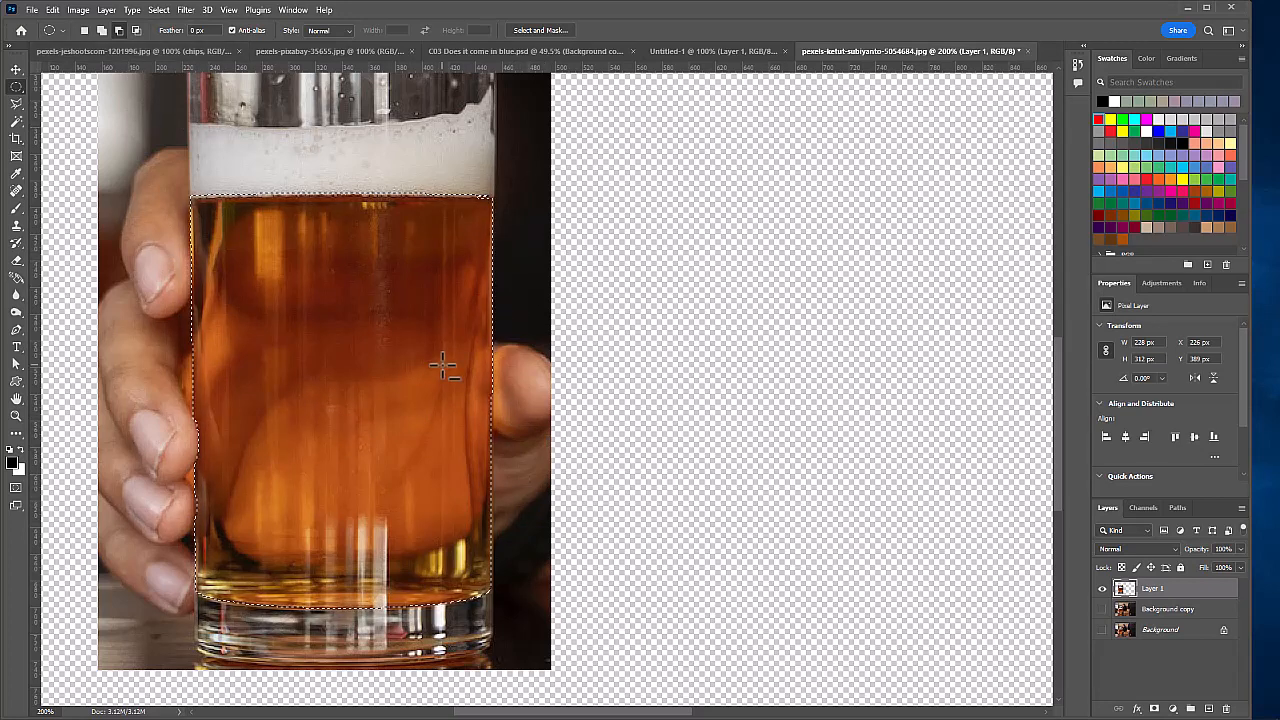
# Recolour the selected beer green with Hue/Saturation at Hue +75 and Lightness -27, and check it with the selection edges hidden
pyautogui.click(106, 10)
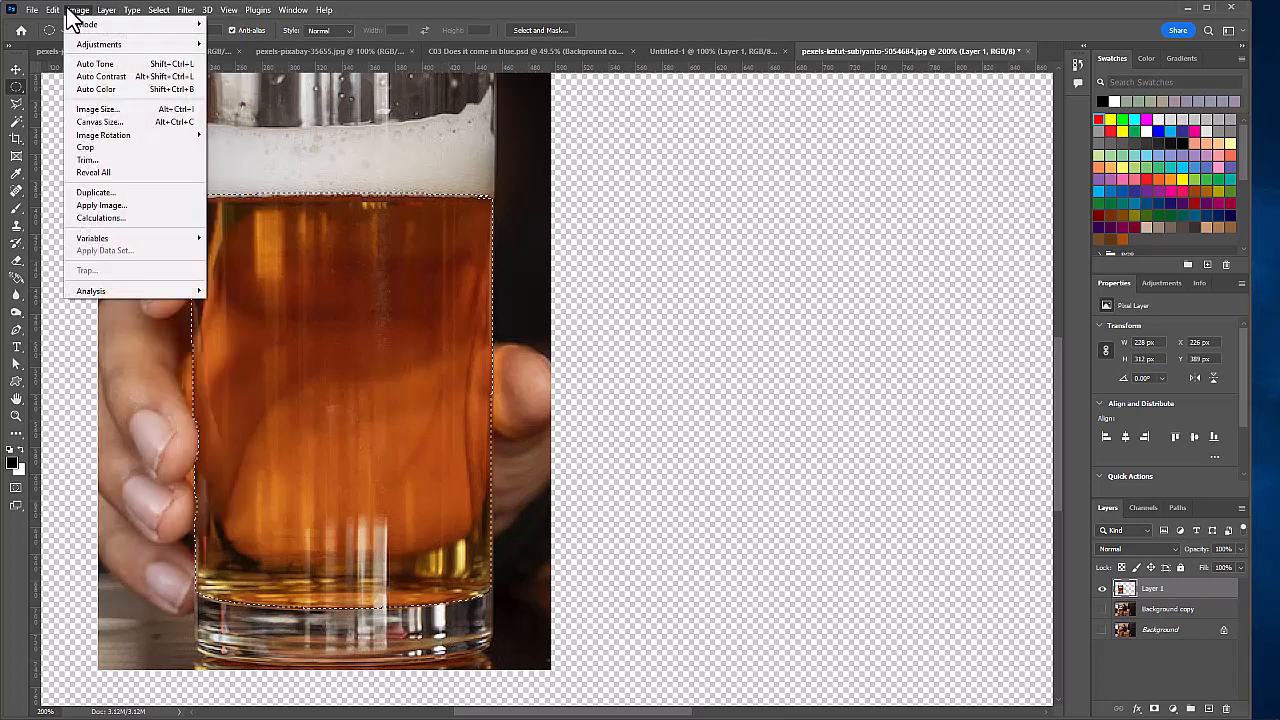
pyautogui.moveTo(88, 44)
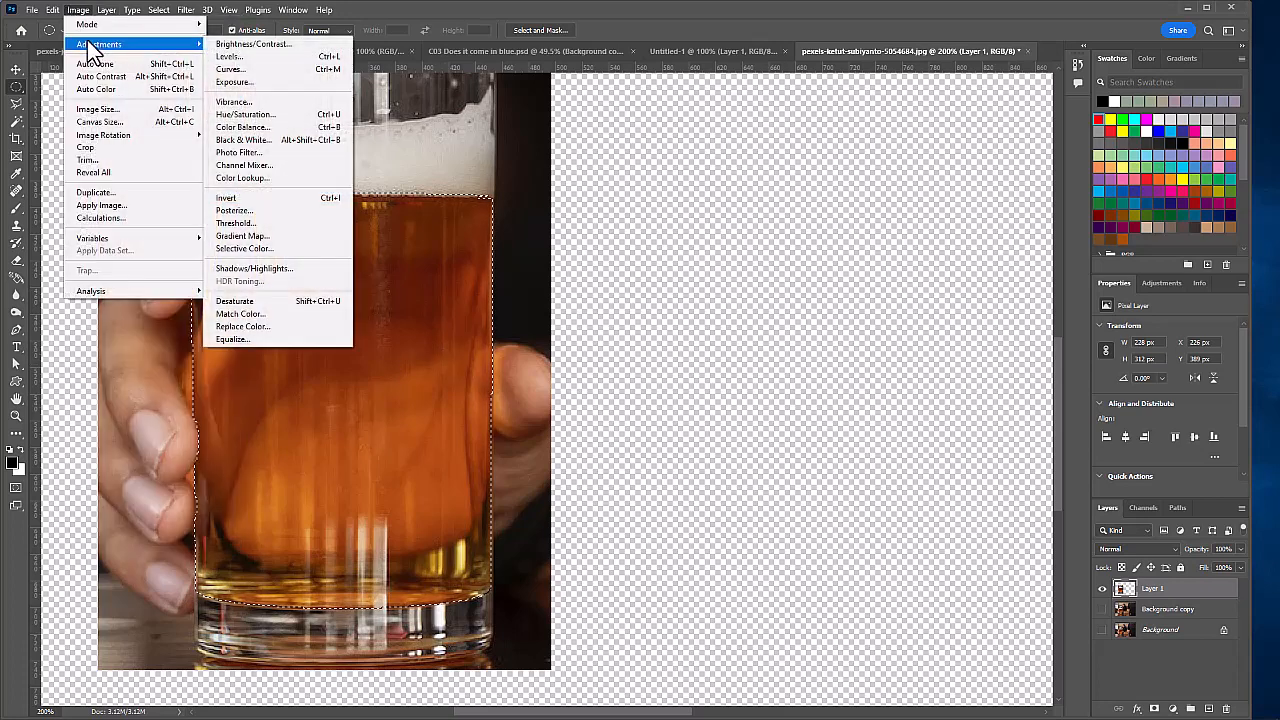
pyautogui.click(257, 118)
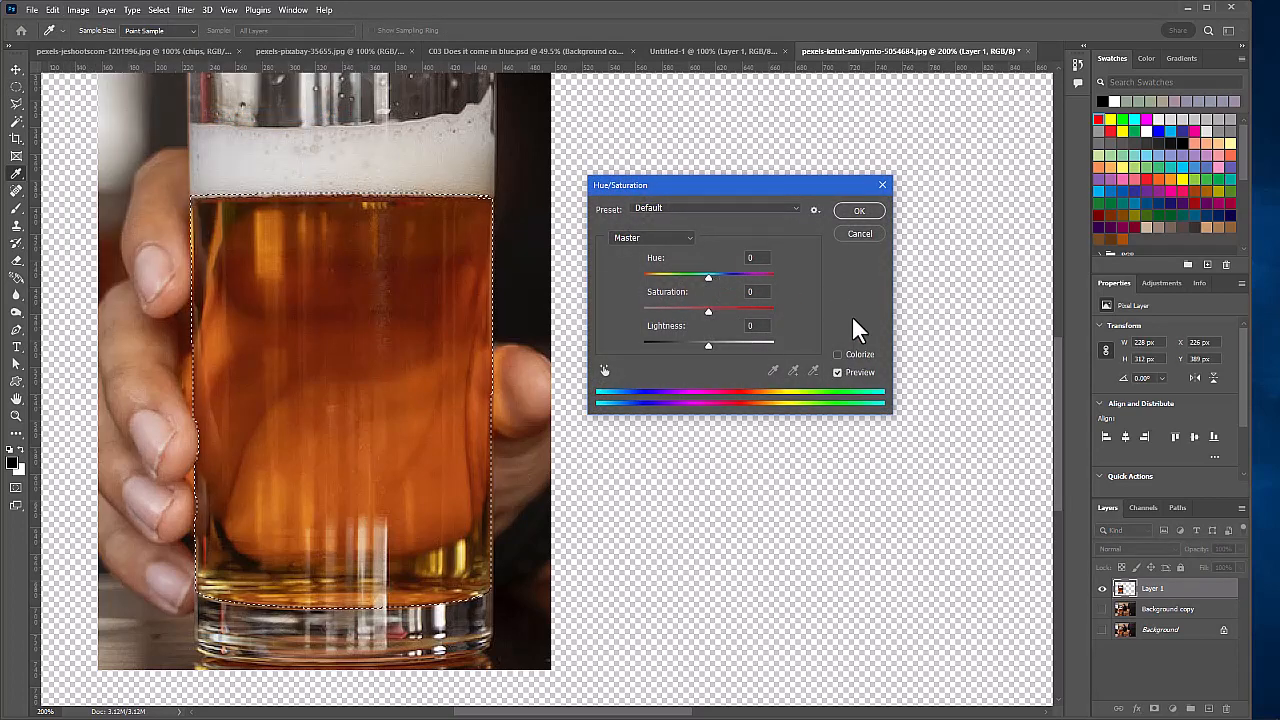
pyautogui.click(709, 276)
pyautogui.moveTo(710, 279); pyautogui.dragTo(745, 279)
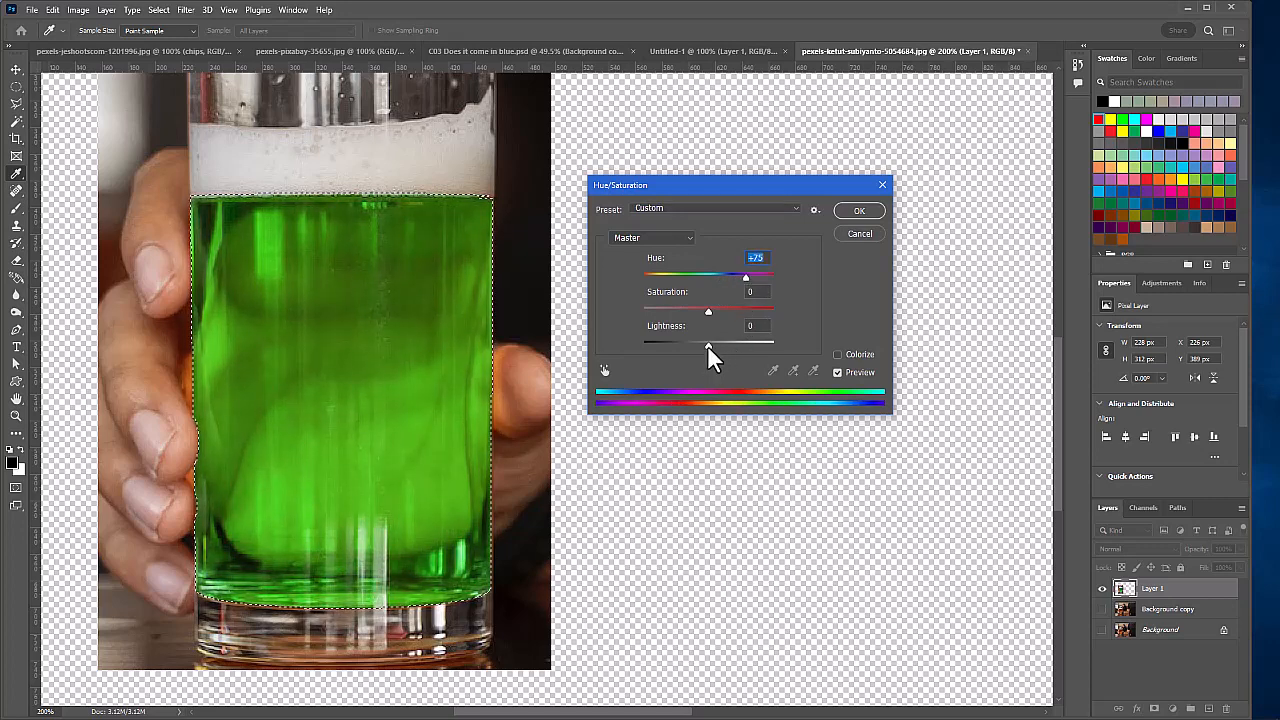
pyautogui.moveTo(708, 345); pyautogui.dragTo(692, 347)
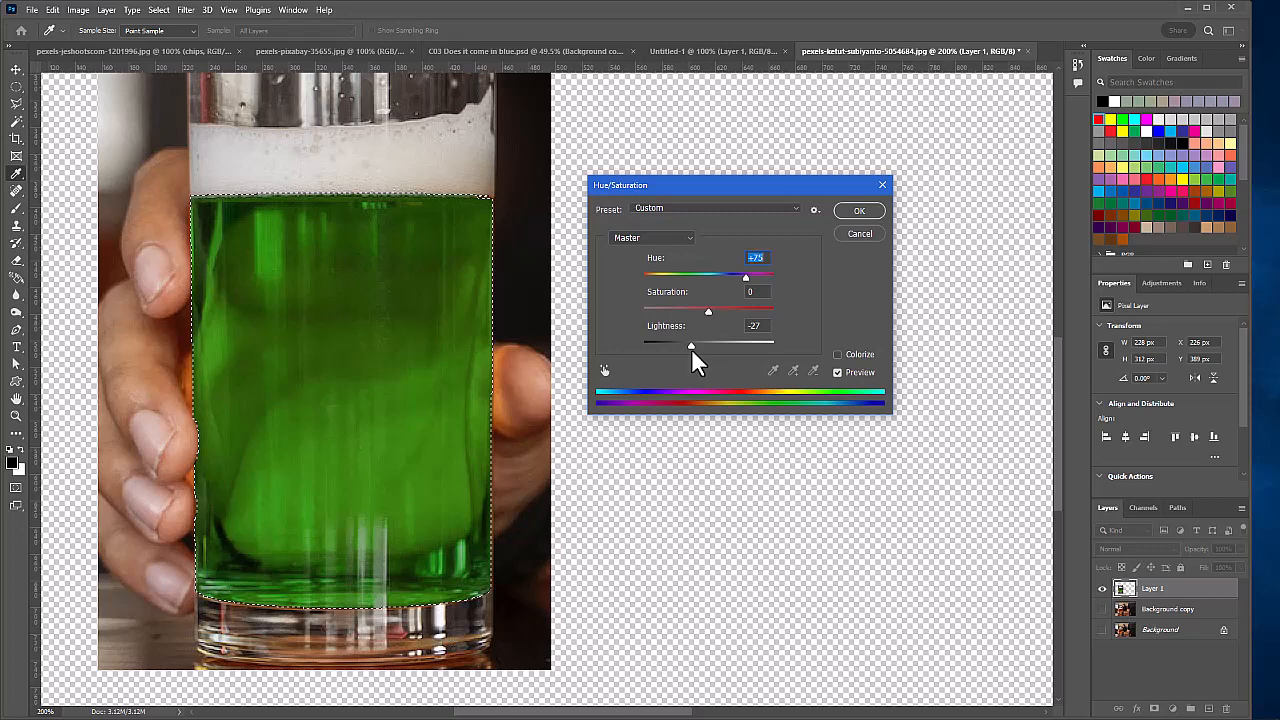
pyautogui.moveTo(691, 348); pyautogui.dragTo(691, 348)
pyautogui.click(857, 211)
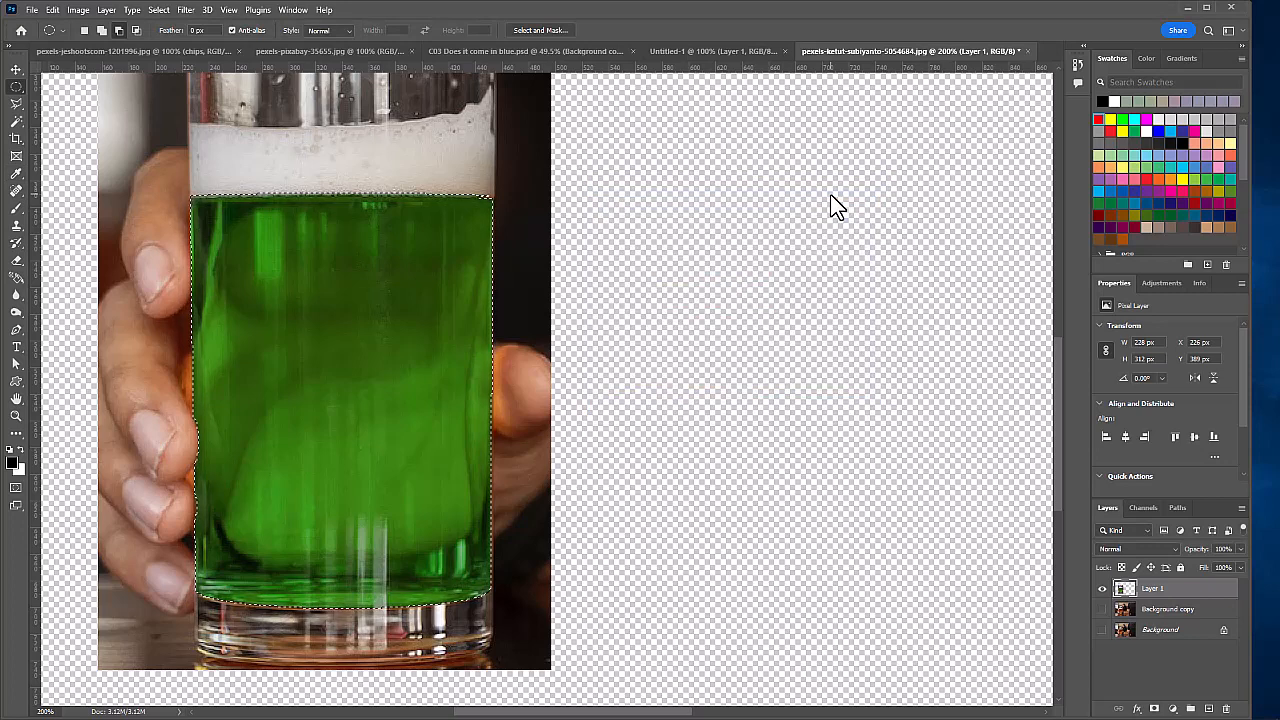
pyautogui.hotkey('ctrl', 'd')
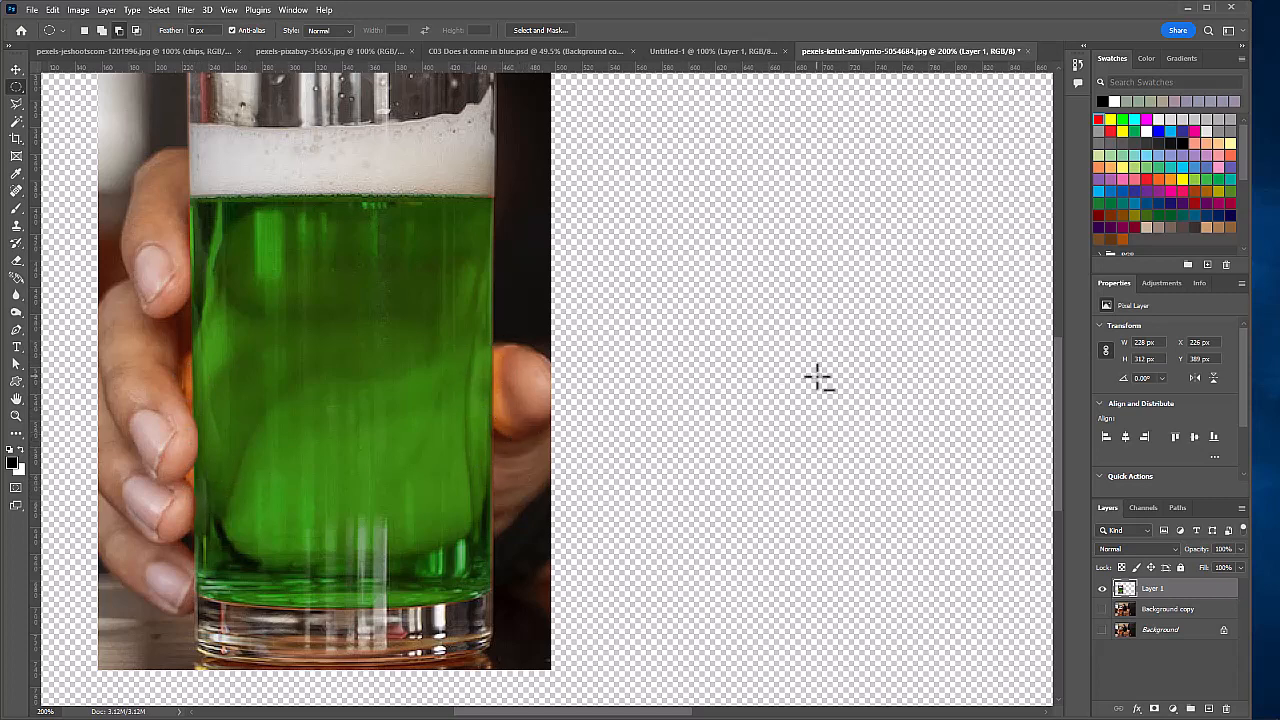
pyautogui.hotkey('ctrl', 'h')
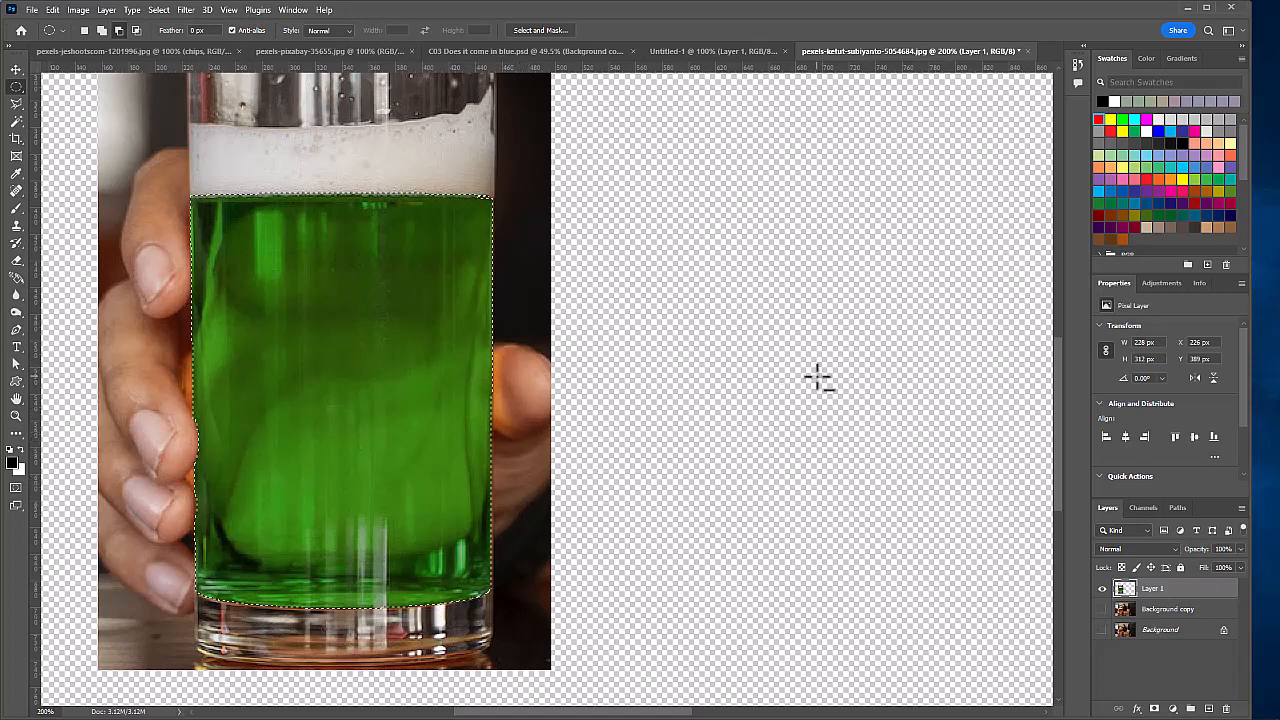
# Cut the selected green beer to its own new layer and hide that layer
pyautogui.click(106, 11)
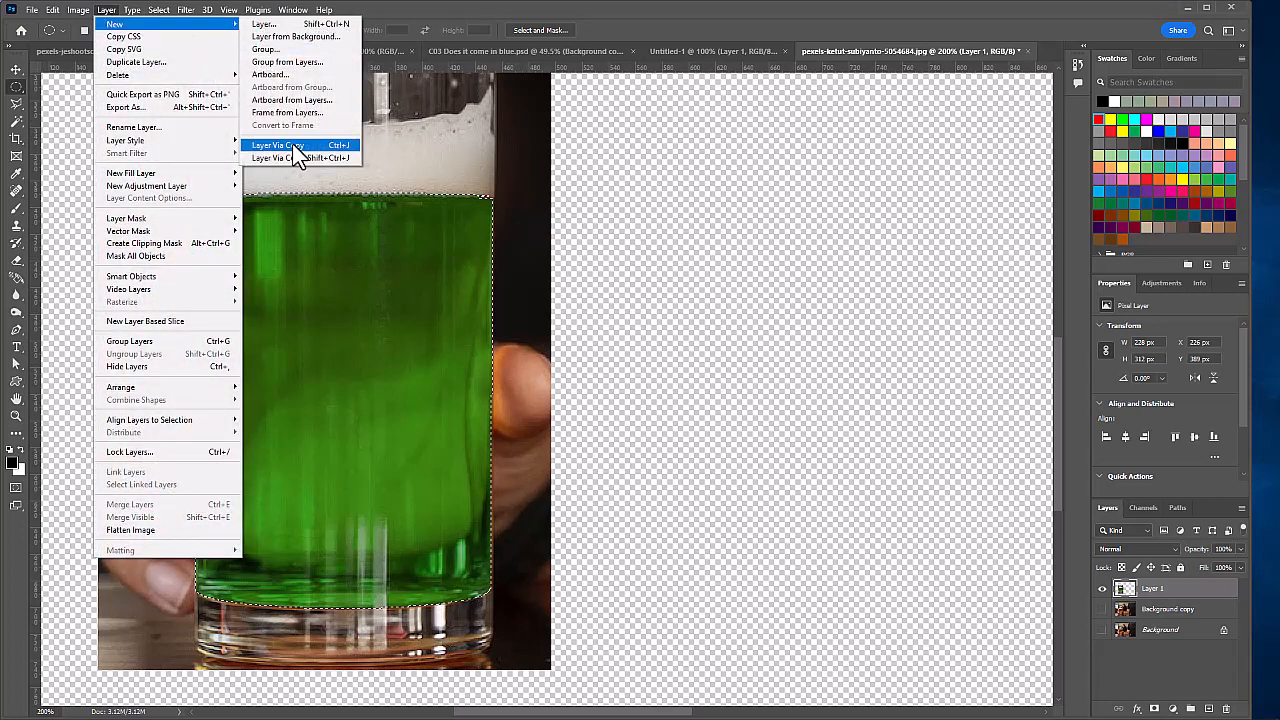
pyautogui.click(294, 159)
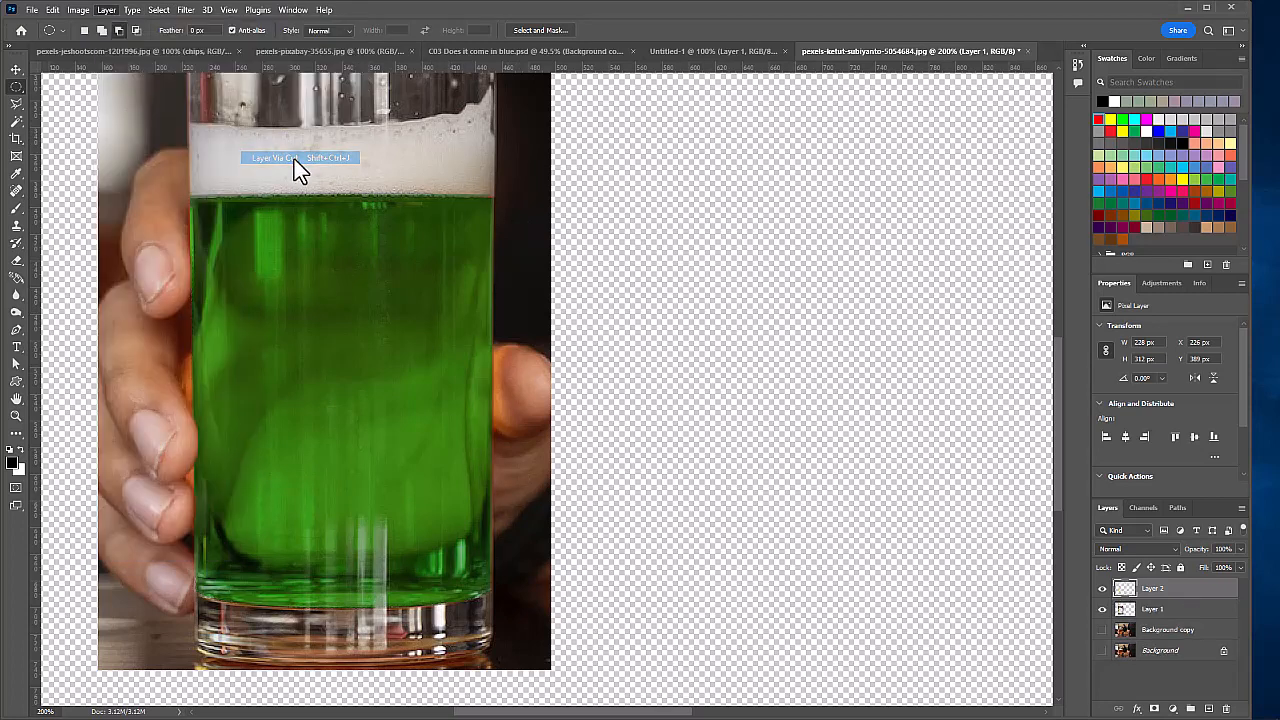
pyautogui.click(1103, 589)
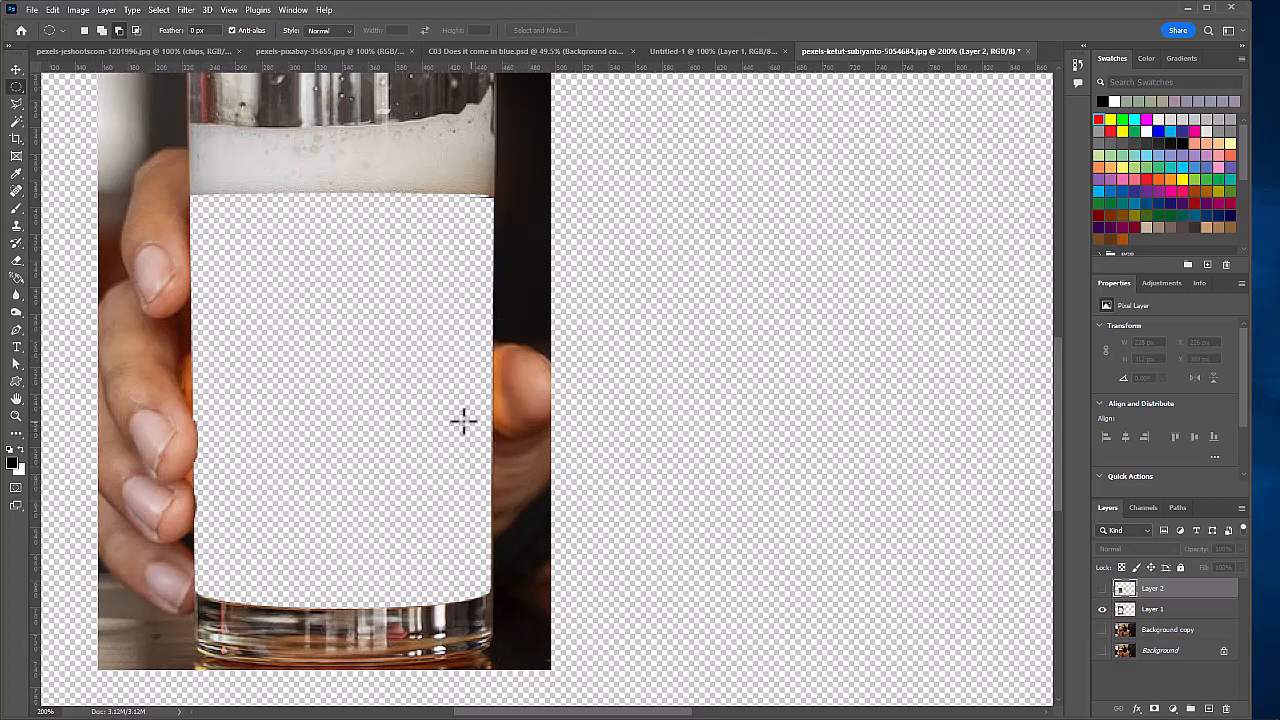
# Select the orange glow on the fingers along both sides of the glass with freehand Lasso outlines
pyautogui.rightClick(16, 103)
pyautogui.click(41, 103)
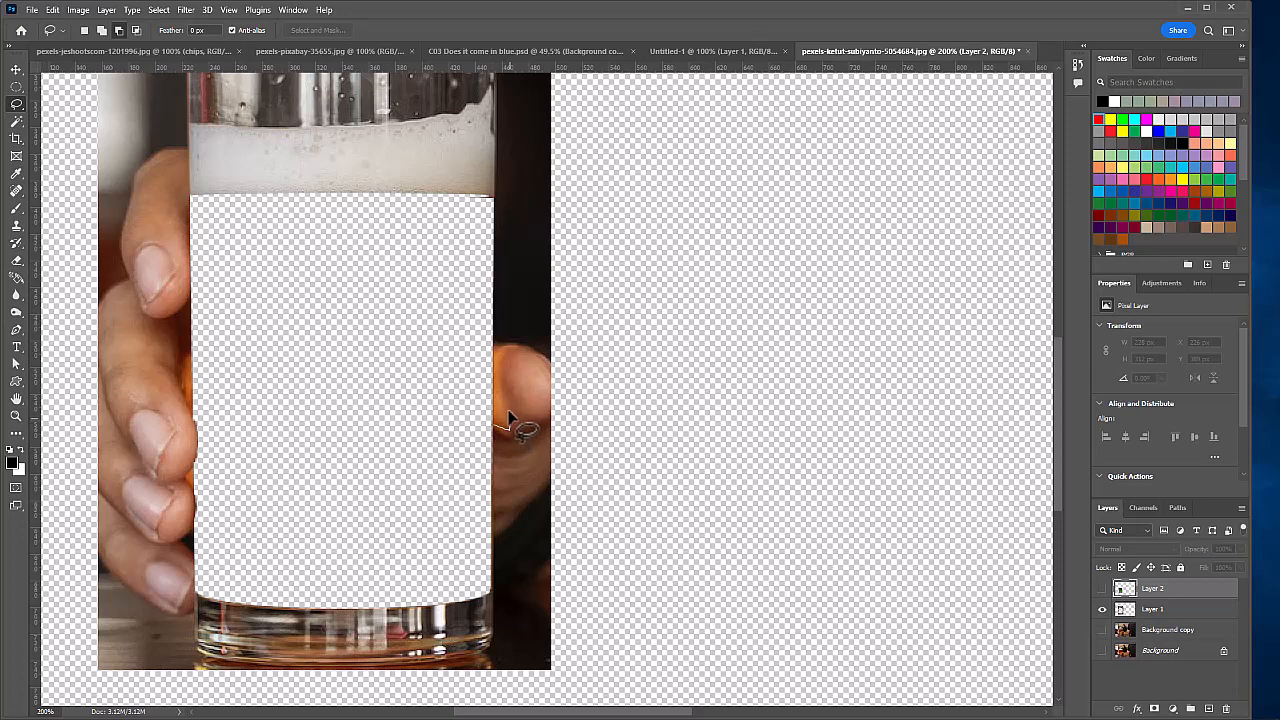
pyautogui.moveTo(508, 425)
pyautogui.mouseDown()
pyautogui.moveTo(500, 373)
pyautogui.moveTo(523, 344)
pyautogui.moveTo(466, 359)
pyautogui.moveTo(272, 337)
pyautogui.moveTo(187, 350)
pyautogui.moveTo(181, 382)
pyautogui.moveTo(200, 445)
pyautogui.moveTo(182, 475)
pyautogui.moveTo(197, 498)
pyautogui.moveTo(367, 492)
pyautogui.mouseUp()
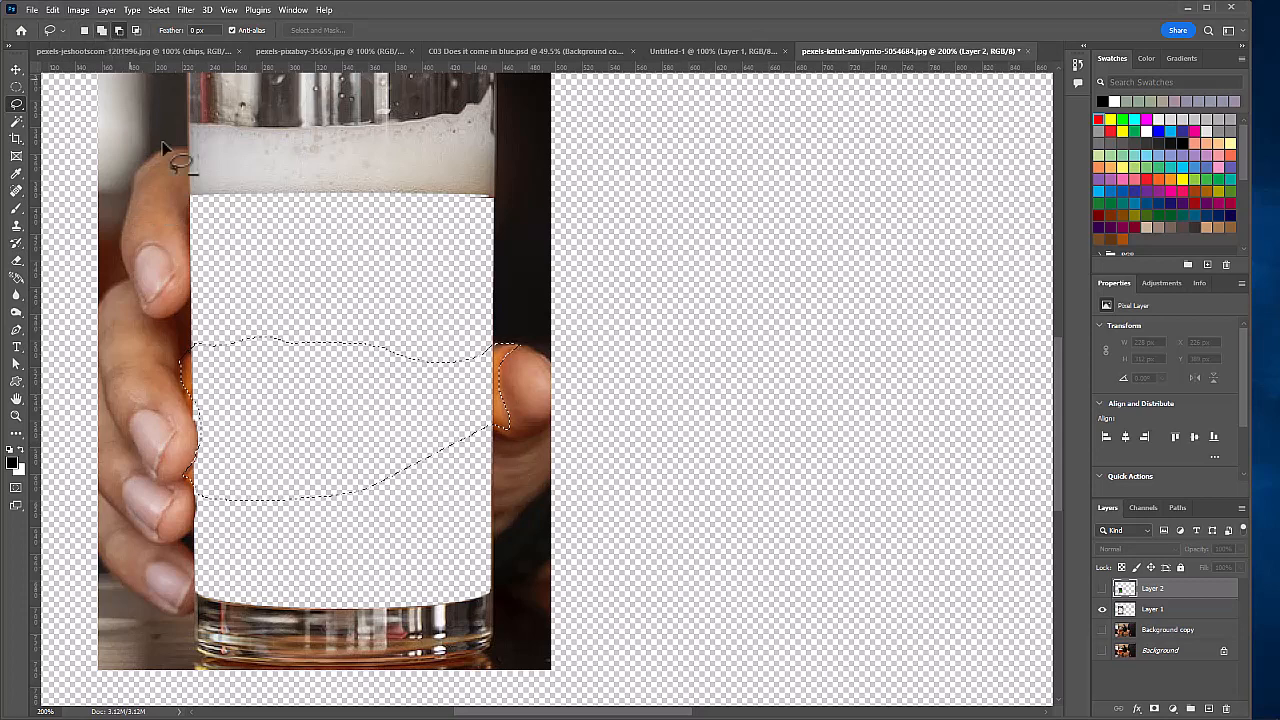
pyautogui.click(101, 31)
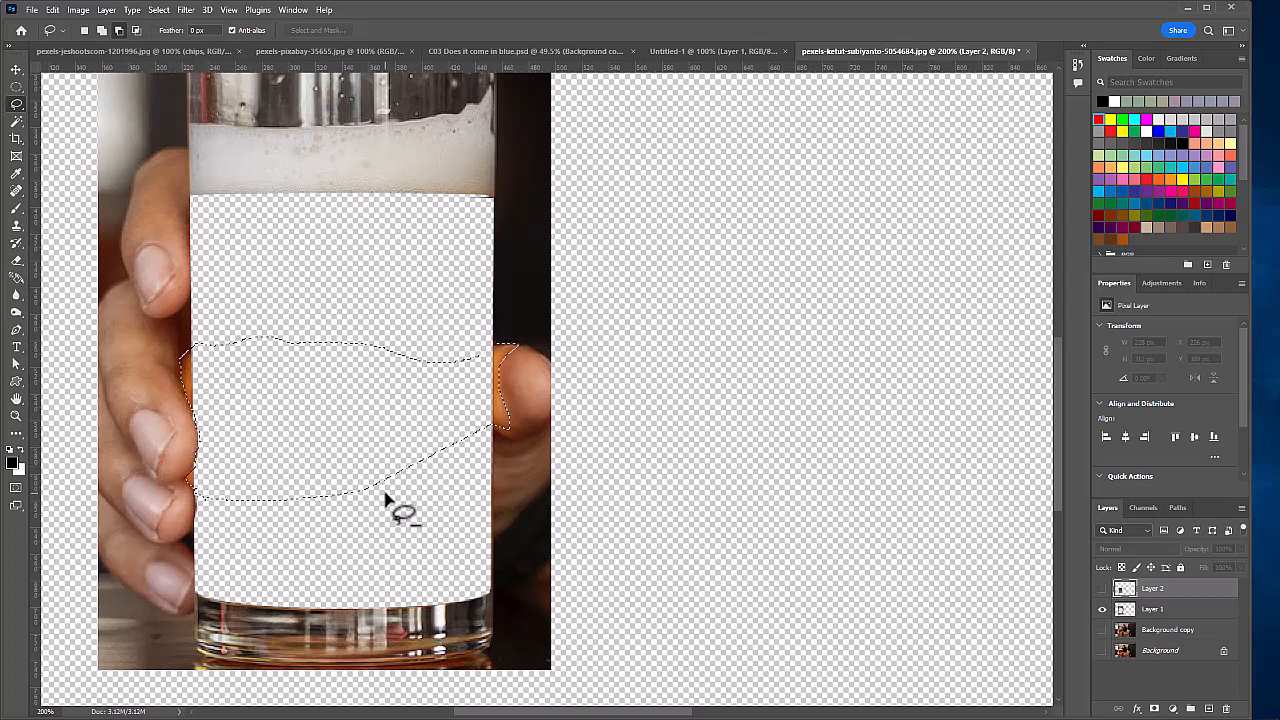
# Feather the selection around the fingers' orange areas by 3 pixels
pyautogui.click(160, 12)
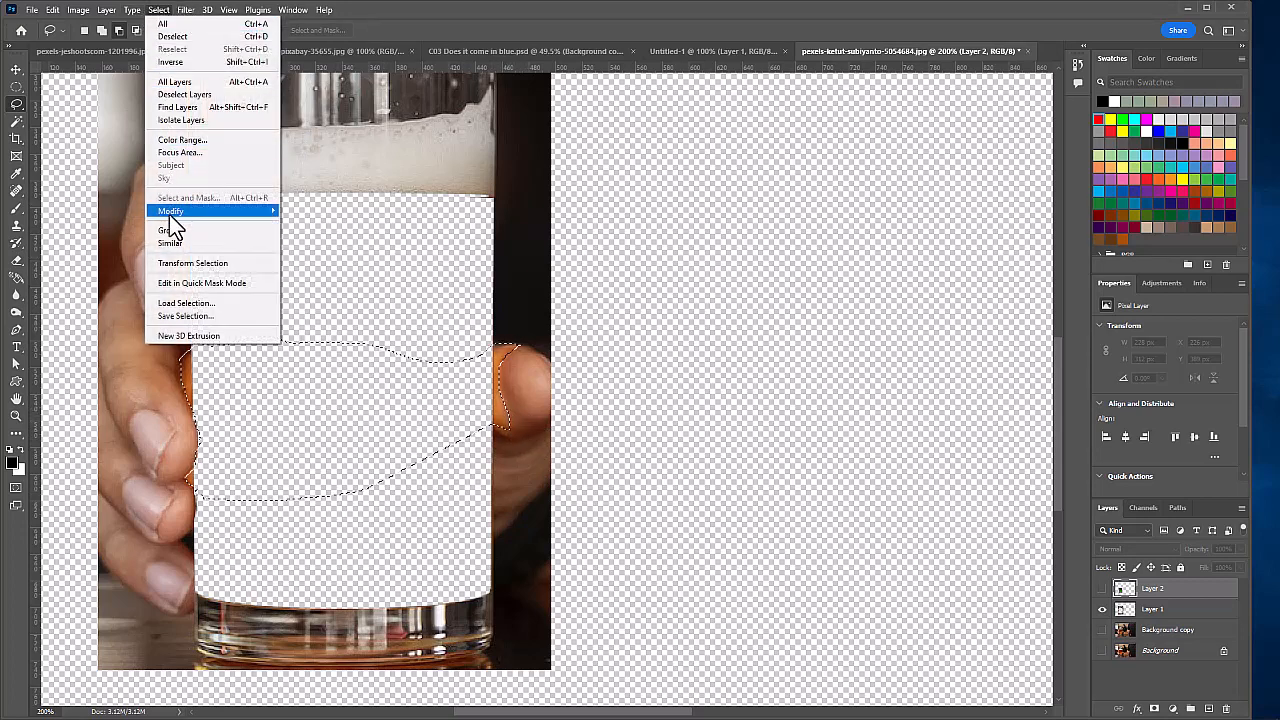
pyautogui.moveTo(170, 214)
pyautogui.click(311, 261)
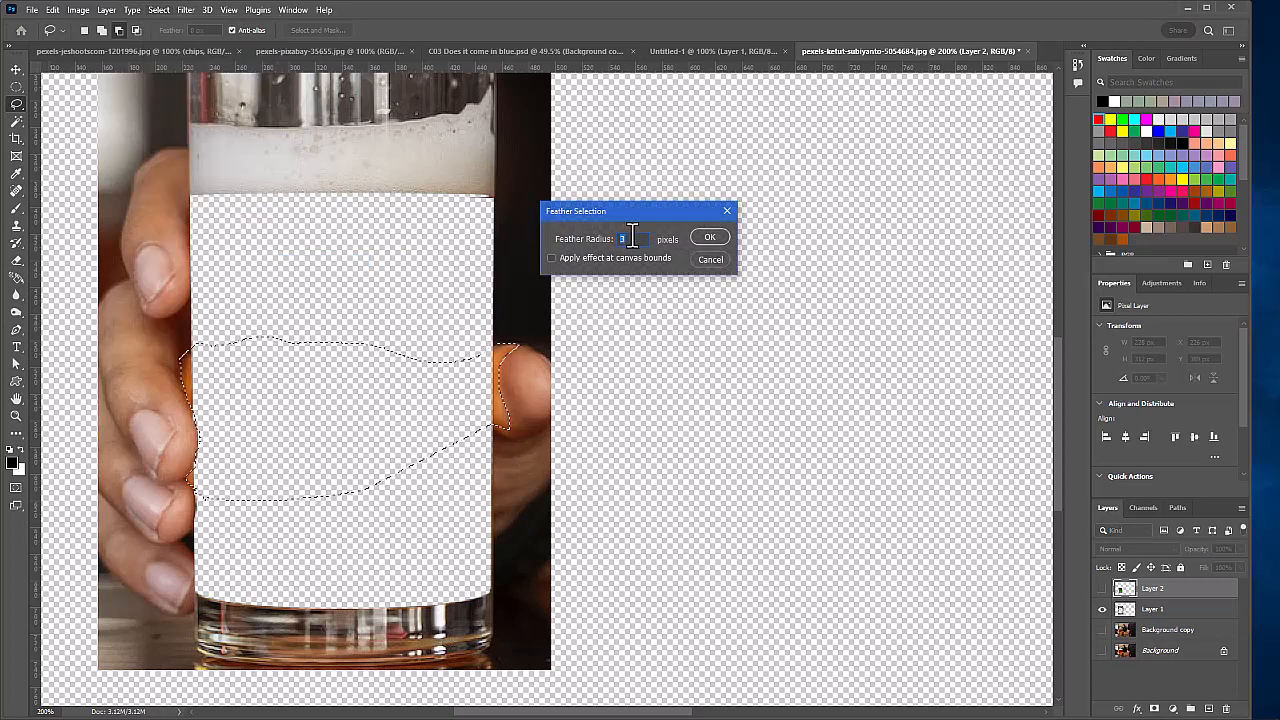
pyautogui.click(712, 234)
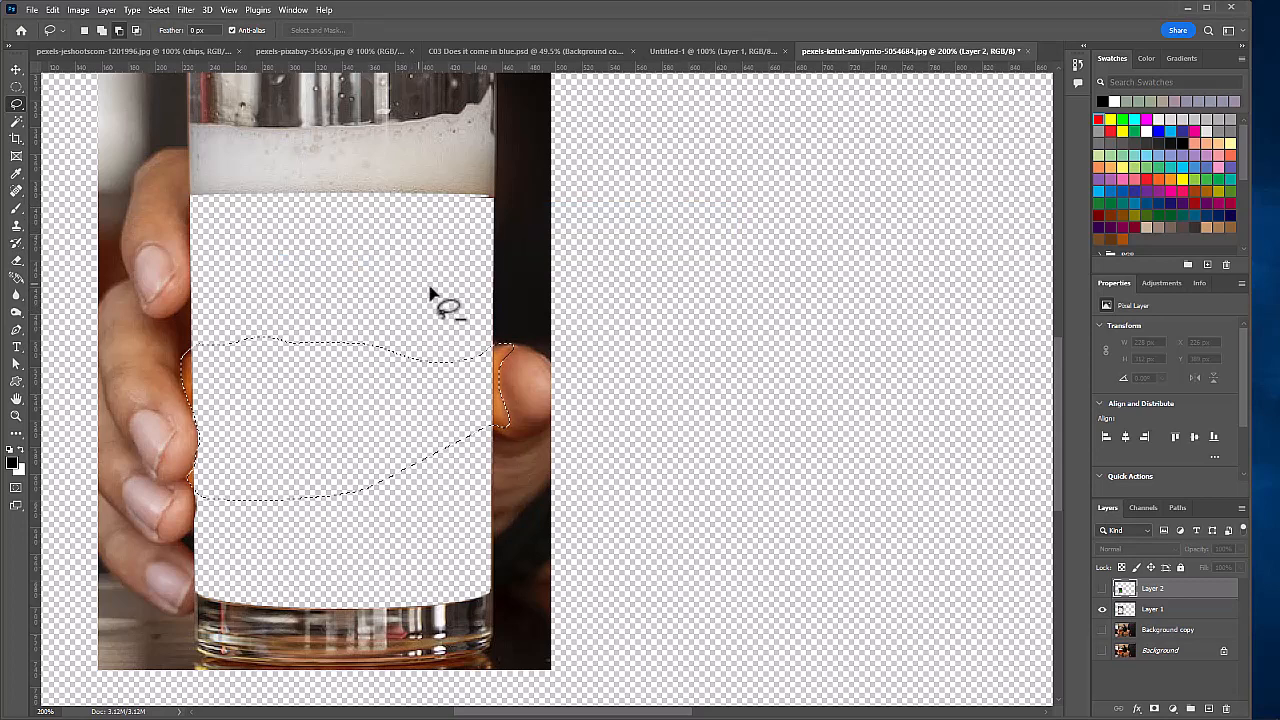
# Show the green beer layer and, on Layer 1, set the selected finger areas' Color Balance midtones to -52, +100, +56
pyautogui.click(1150, 608)
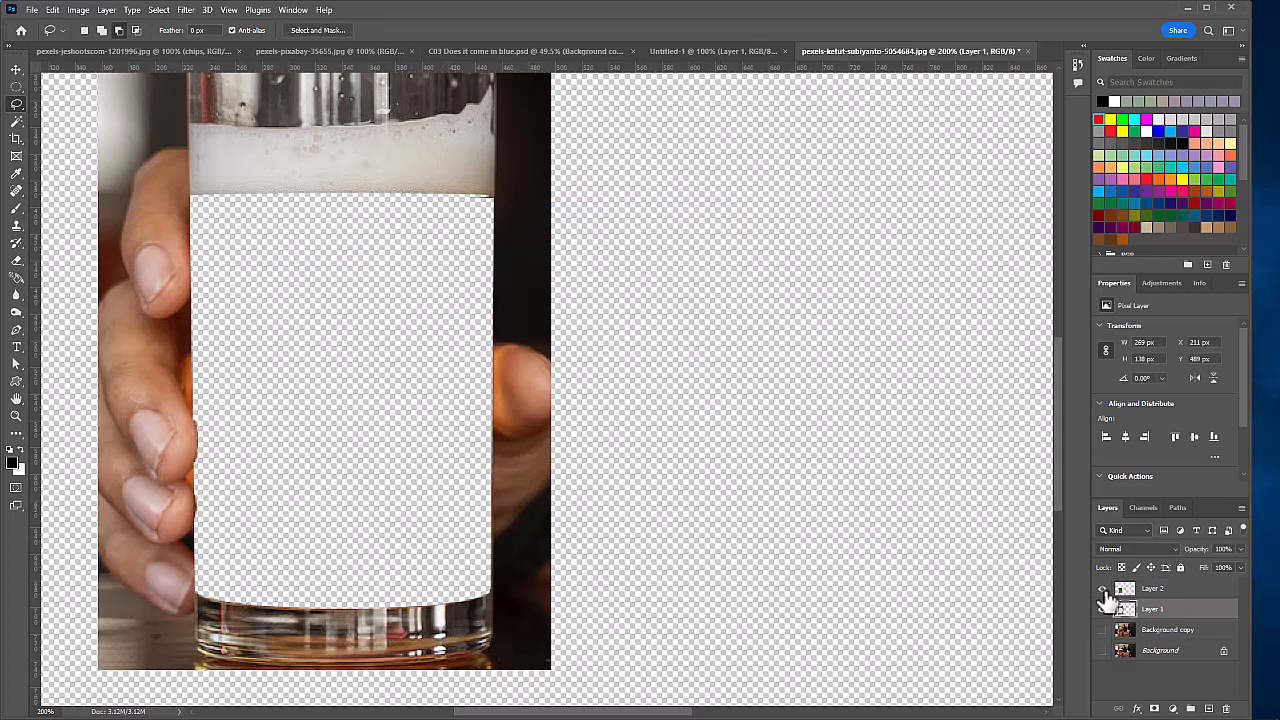
pyautogui.click(1103, 590)
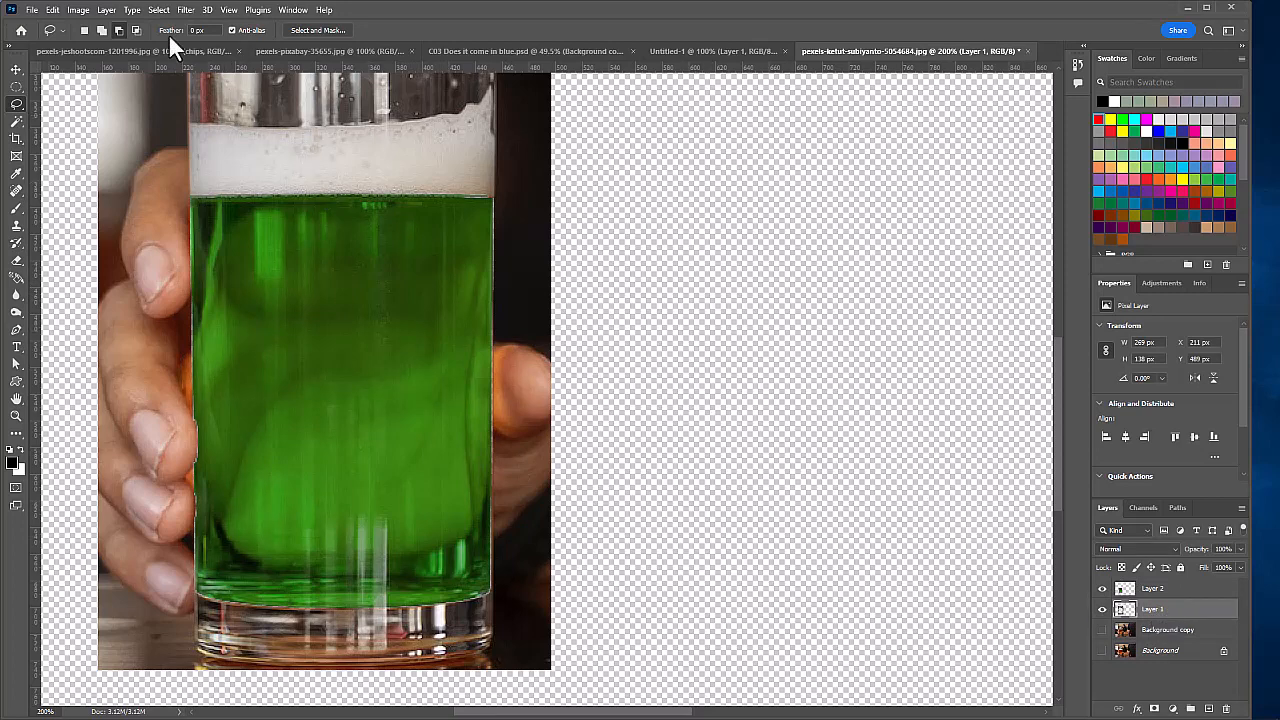
pyautogui.click(72, 11)
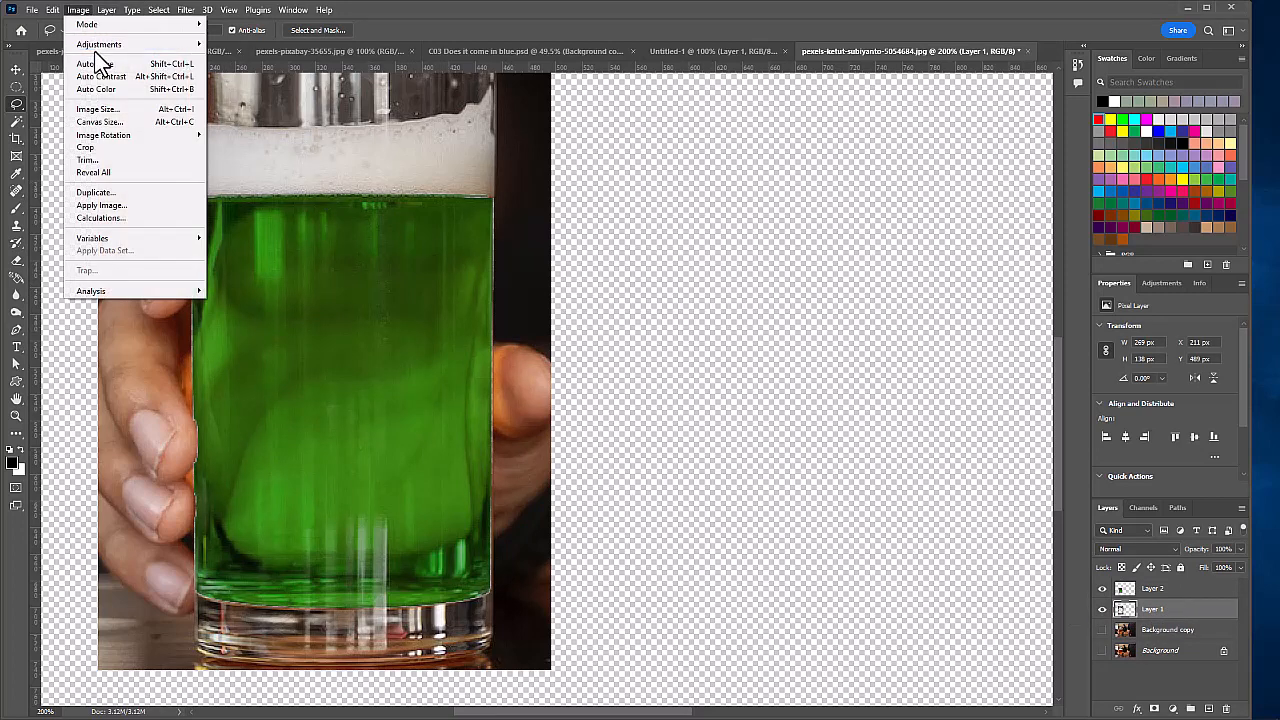
pyautogui.moveTo(100, 44)
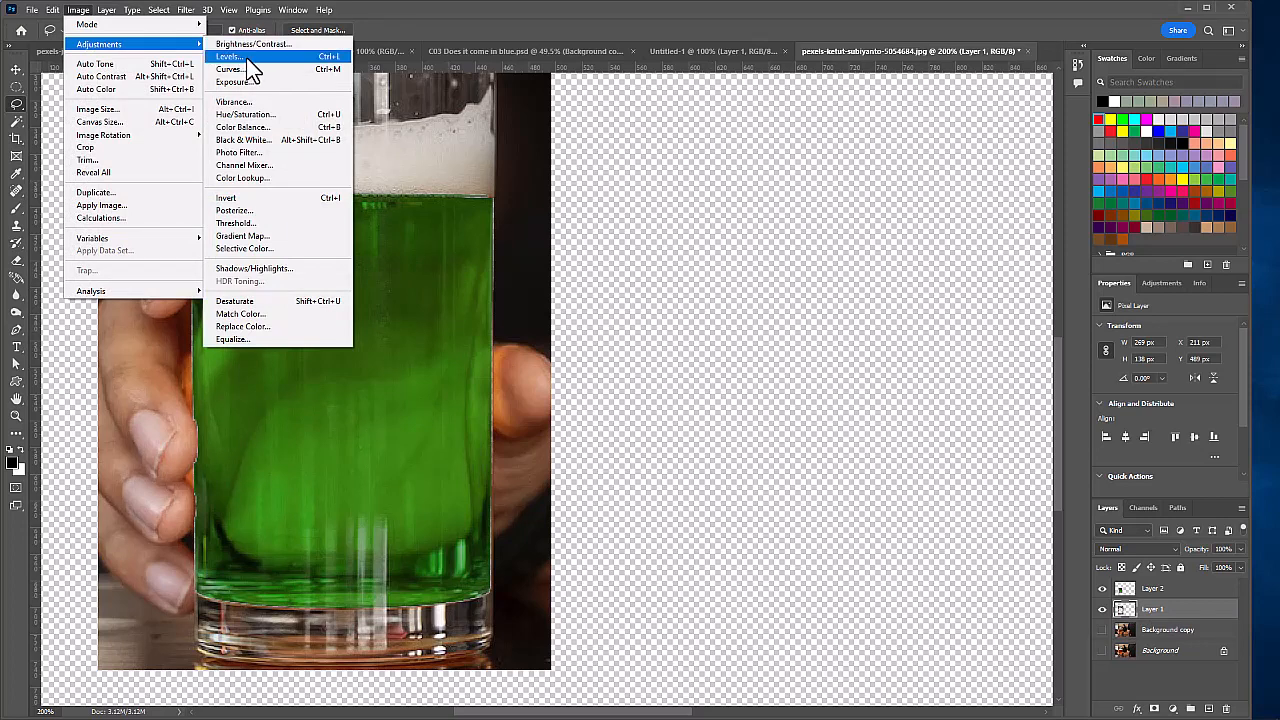
pyautogui.click(261, 132)
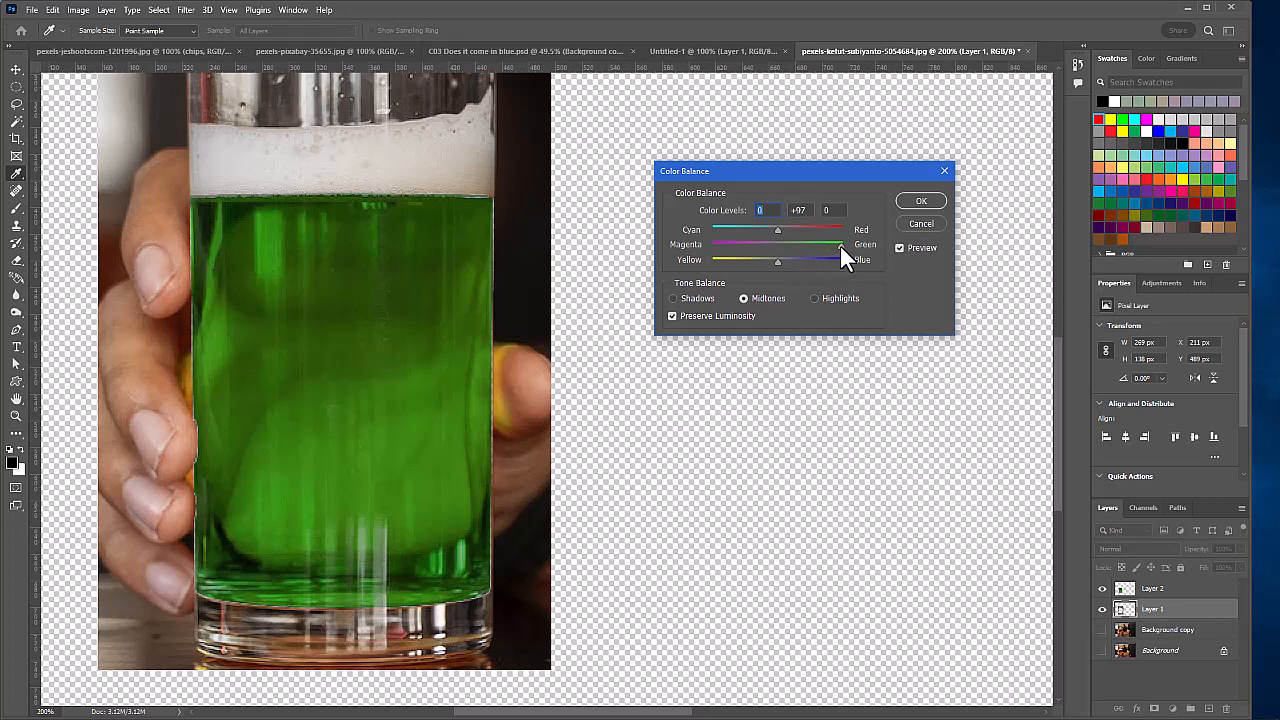
pyautogui.moveTo(769, 230); pyautogui.dragTo(744, 231)
pyautogui.moveTo(810, 257); pyautogui.dragTo(843, 243)
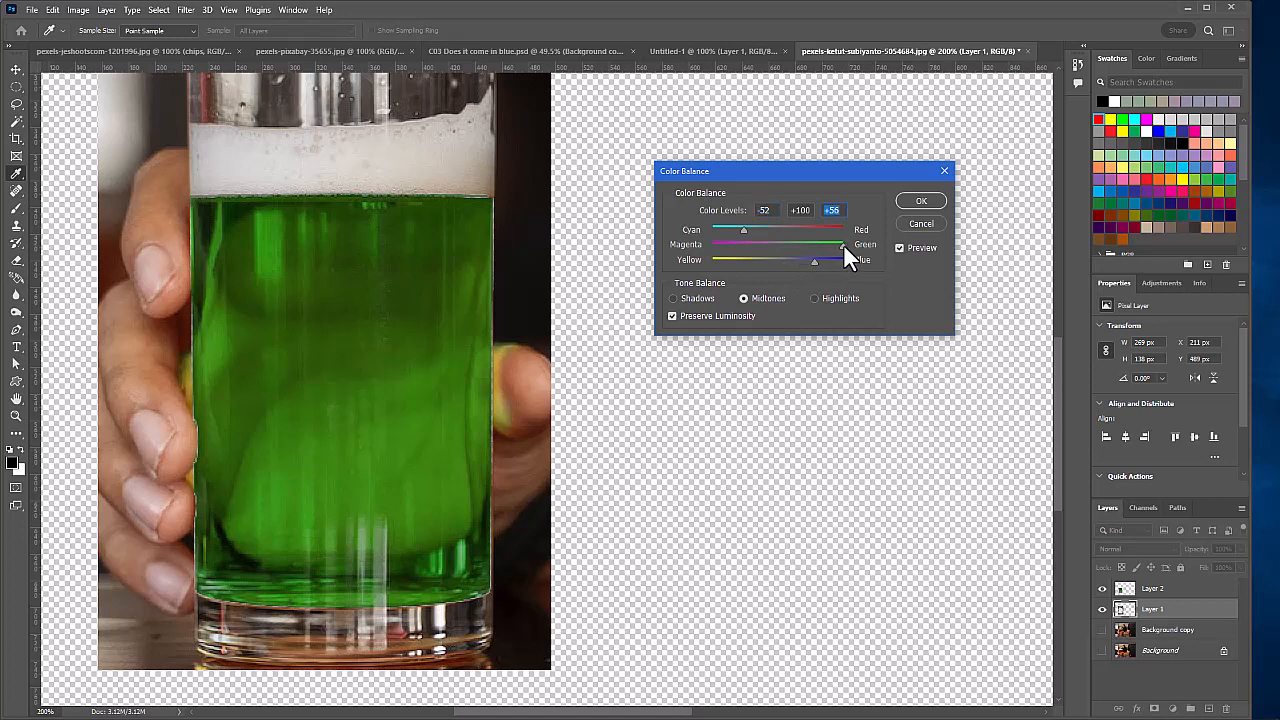
# Shift the Color Balance highlights of the selected finger areas towards green and slightly towards blue, and apply the adjustment
pyautogui.click(814, 298)
pyautogui.moveTo(813, 244); pyautogui.dragTo(832, 244)
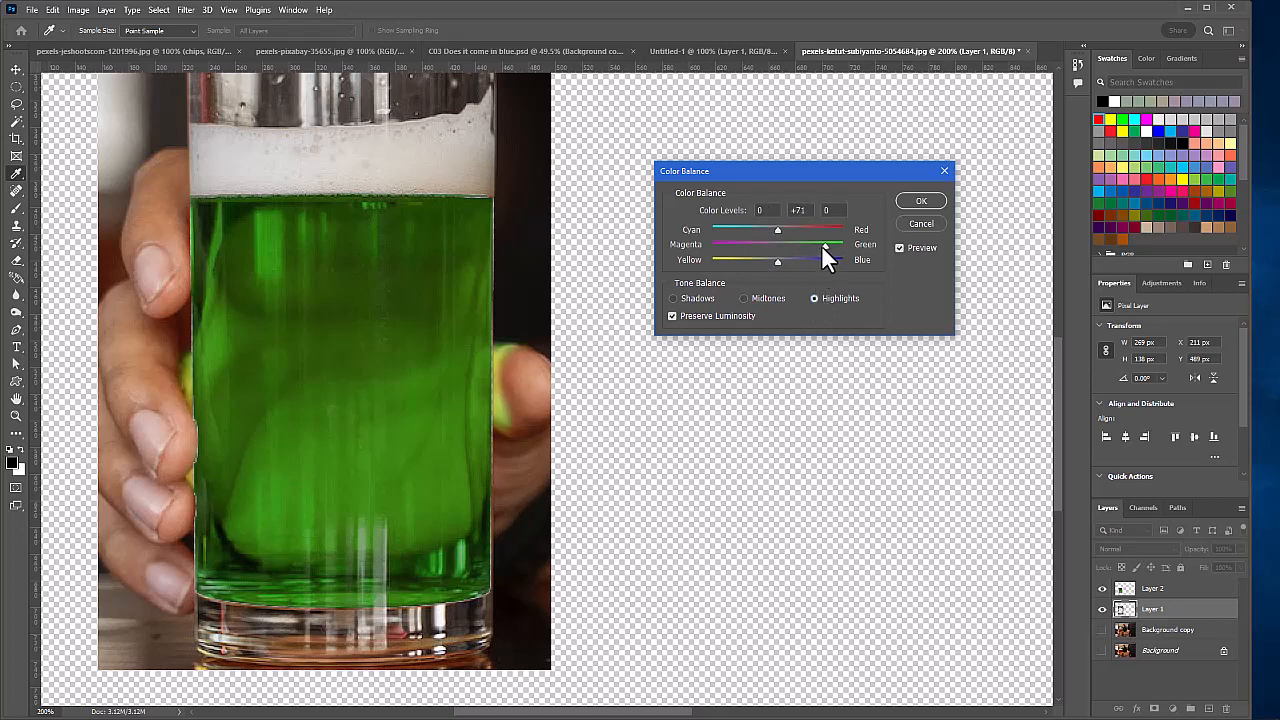
pyautogui.click(820, 244)
pyautogui.click(808, 247)
pyautogui.moveTo(774, 262)
pyautogui.mouseDown()
pyautogui.moveTo(811, 258)
pyautogui.moveTo(795, 259)
pyautogui.mouseUp()
pyautogui.click(927, 201)
pyautogui.press('l')
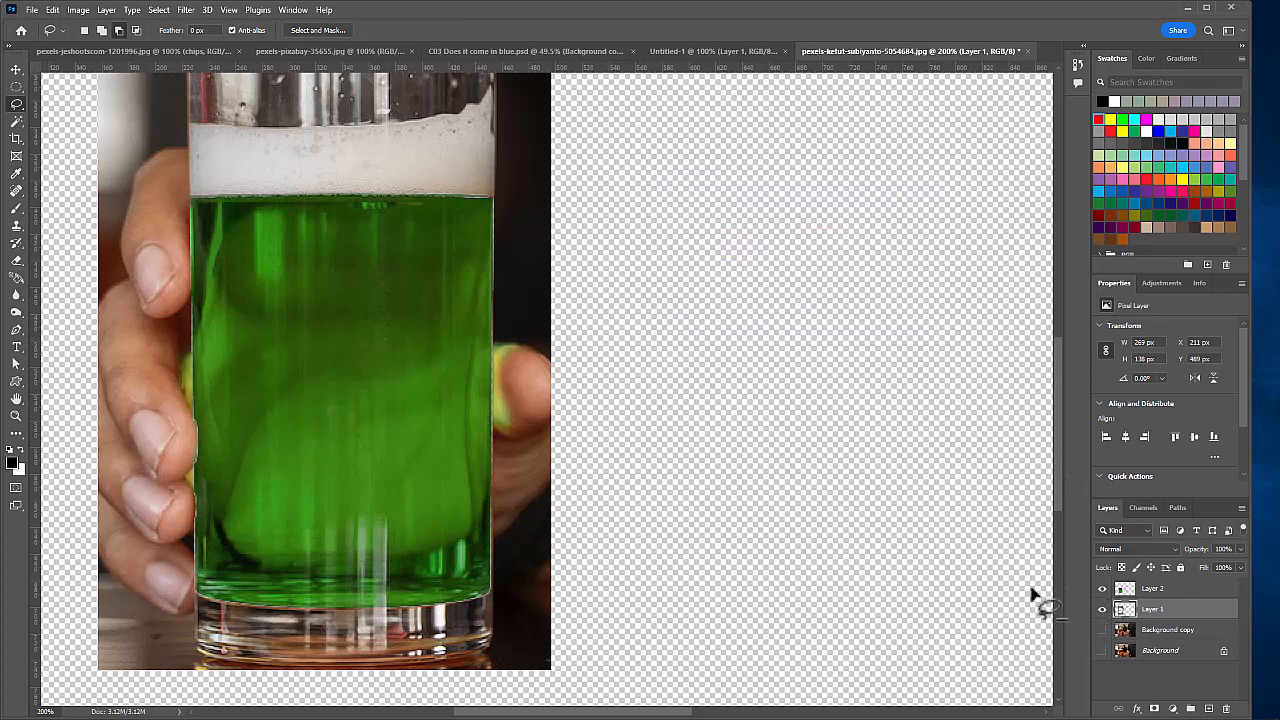
# Show the Background copy layer behind the glass and view the whole photo at 100%
pyautogui.click(1102, 630)
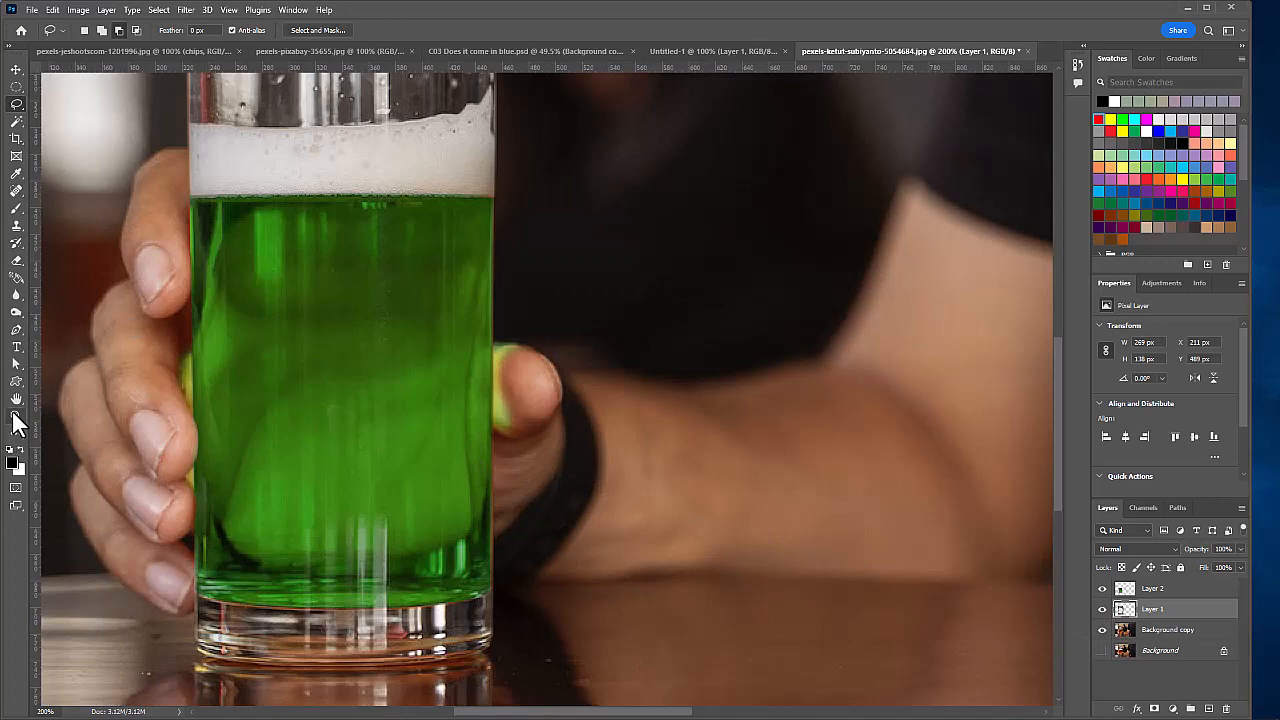
pyautogui.click(16, 415)
pyautogui.keyDown('alt'); pyautogui.click(529, 315); pyautogui.keyUp('alt')
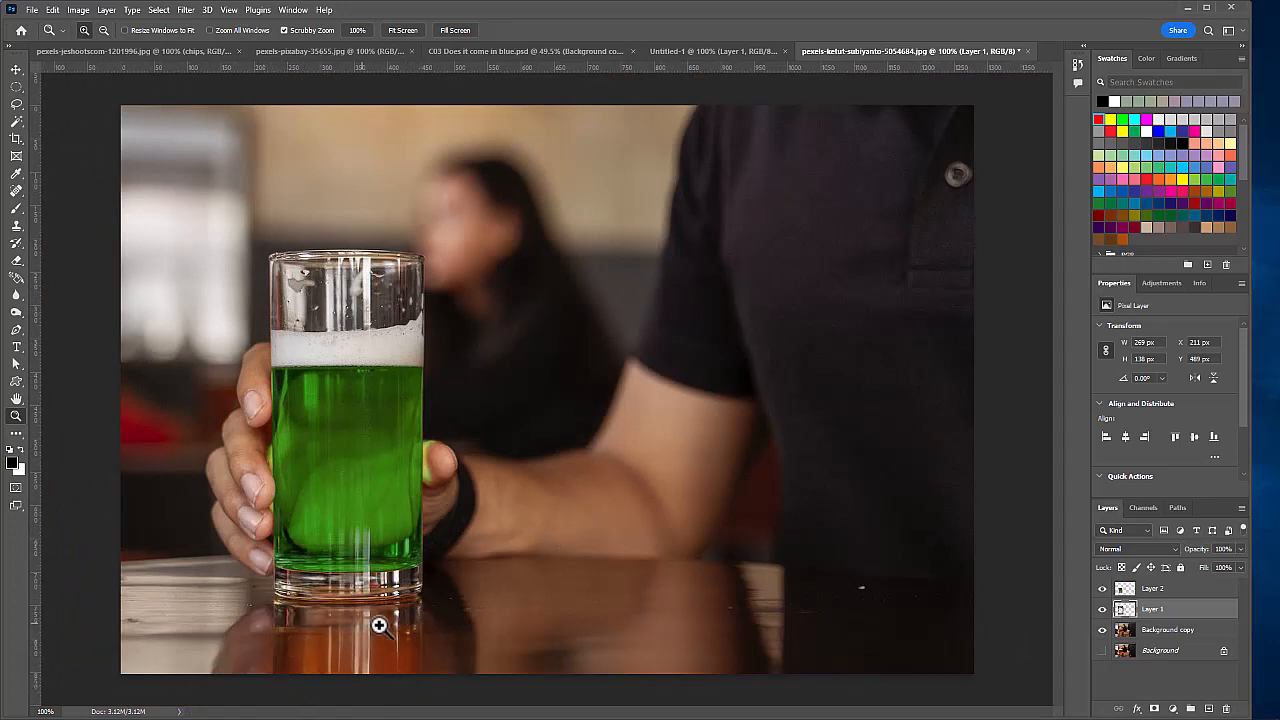
# Try merging Layer 2 with Layer 1, and undo the merge
pyautogui.click(1174, 591)
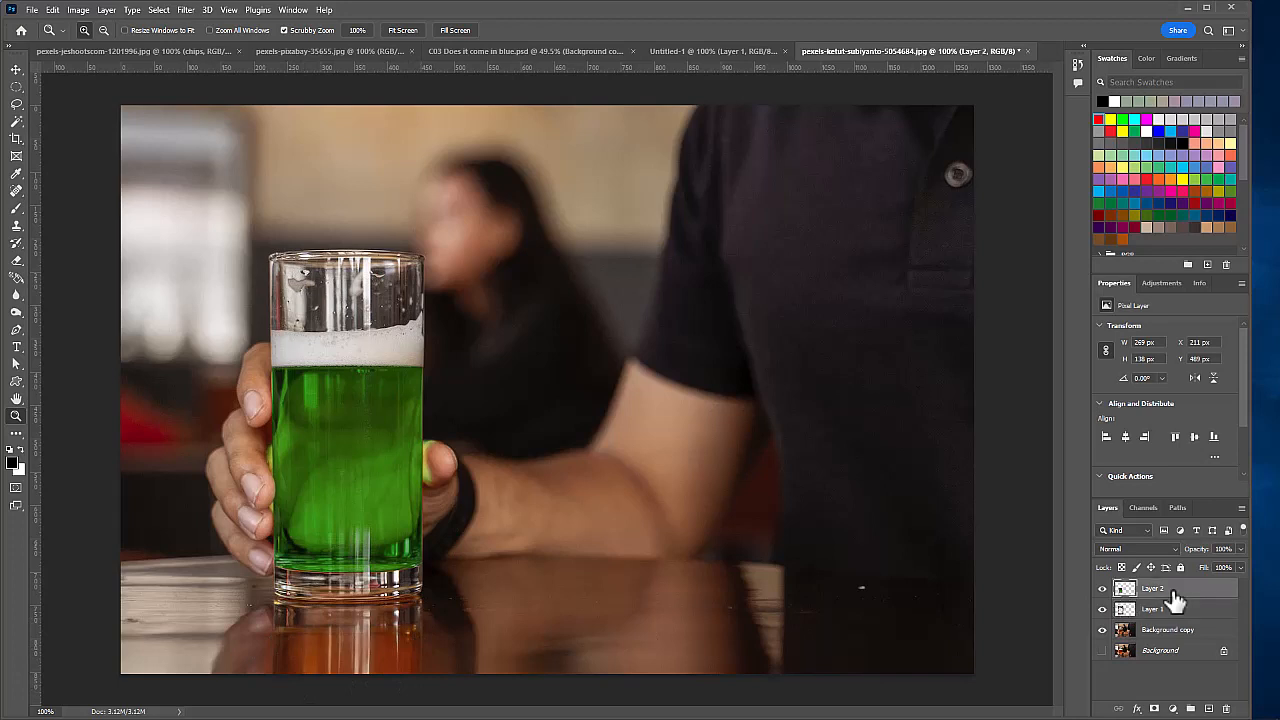
pyautogui.keyDown('shift'); pyautogui.click(1178, 611); pyautogui.keyUp('shift')
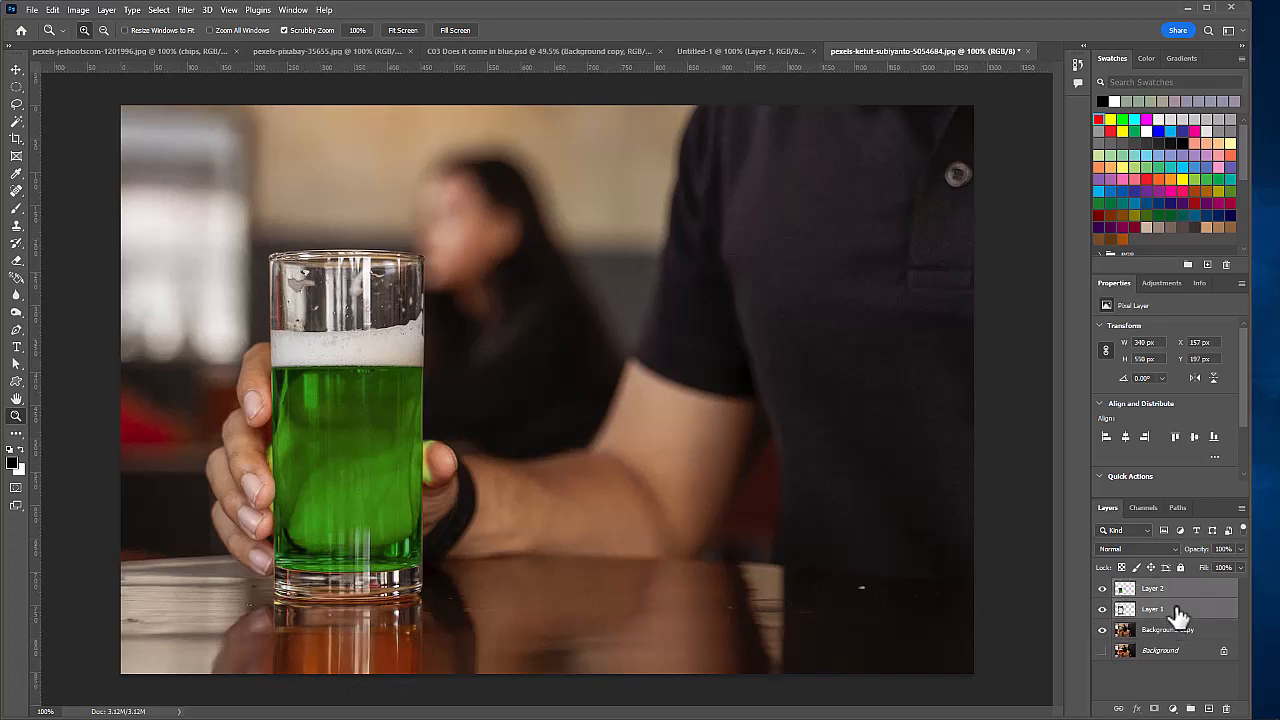
pyautogui.click(1242, 506)
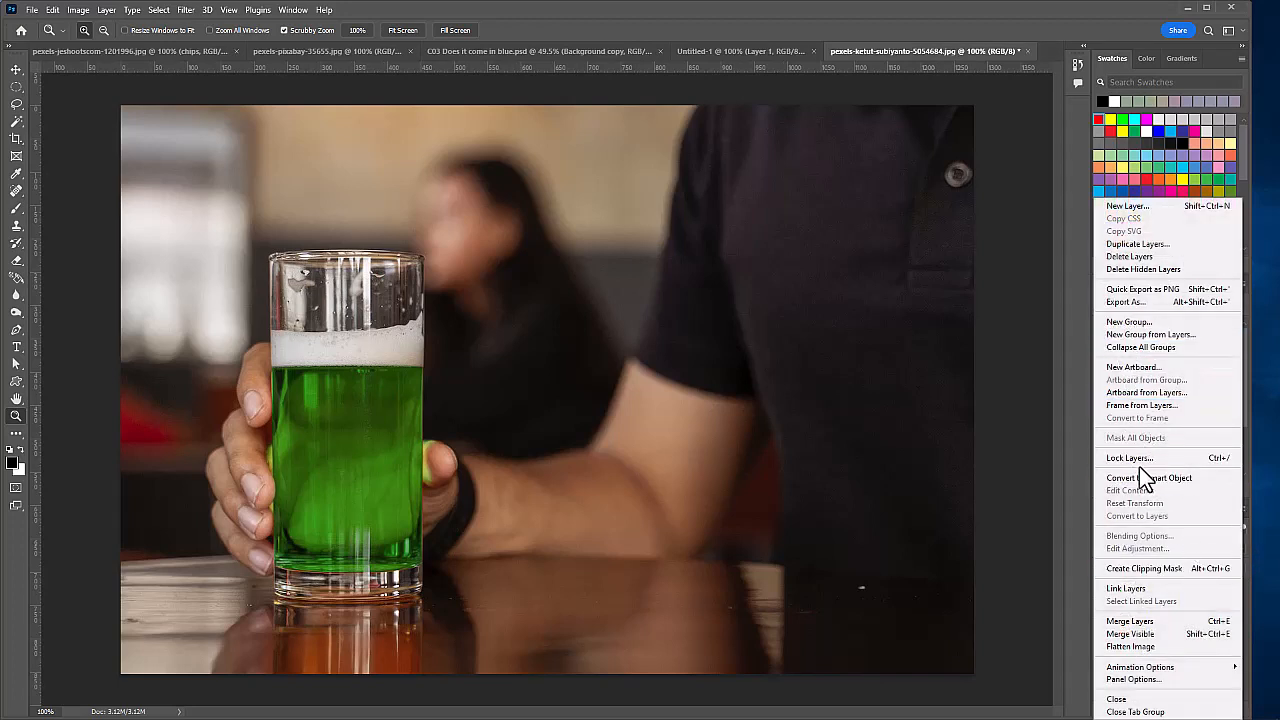
pyautogui.click(1137, 621)
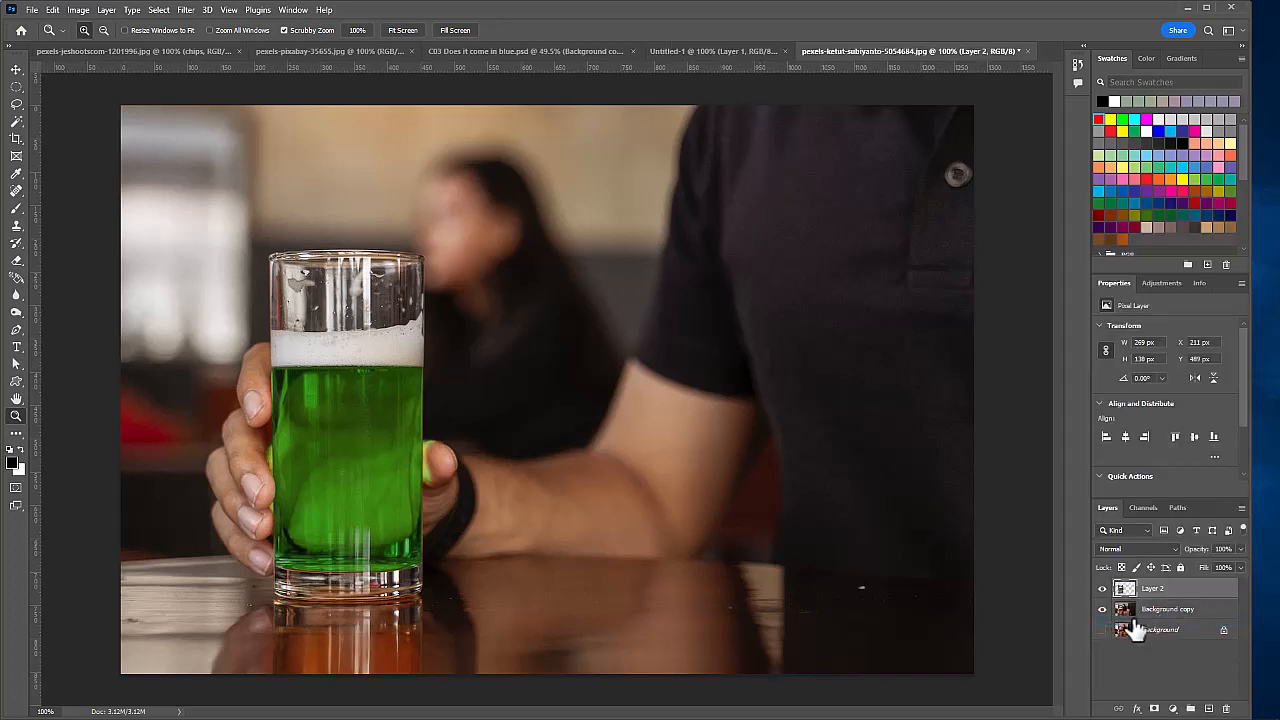
pyautogui.hotkey('ctrl', 'z')
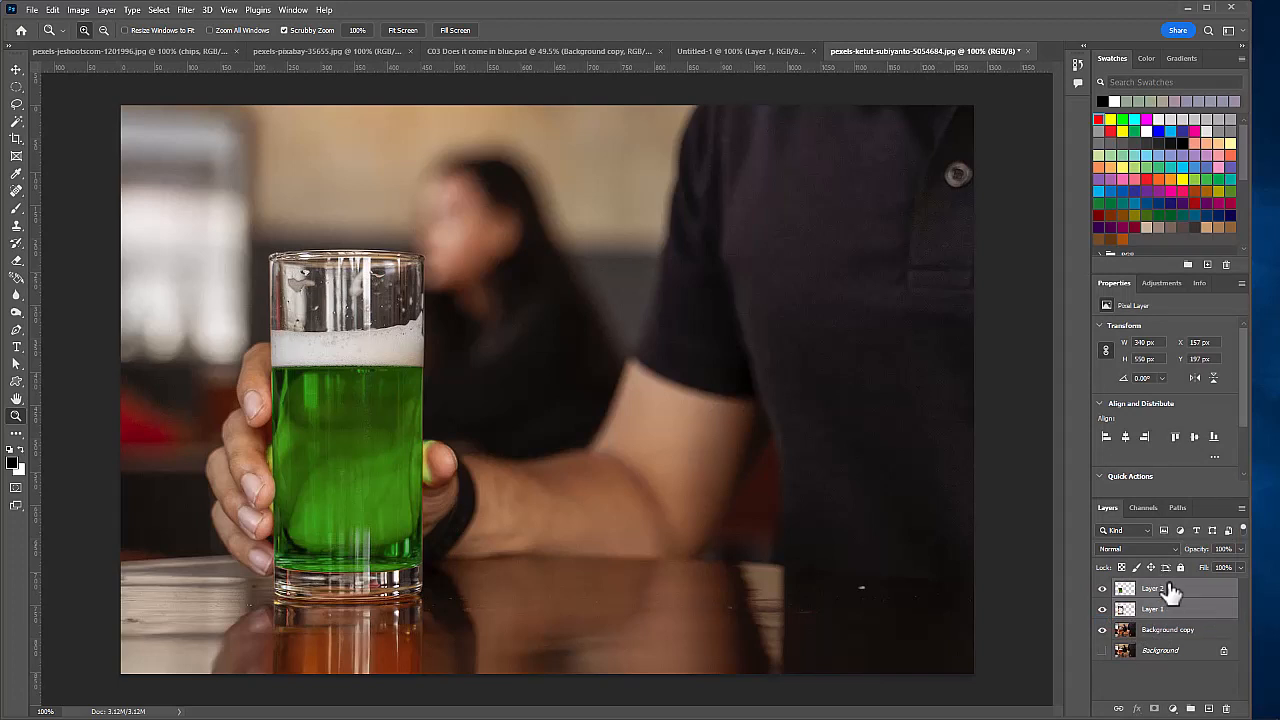
# Merge Layer 2 and Layer 1 into one layer and duplicate the merged layer
pyautogui.click(1170, 593)
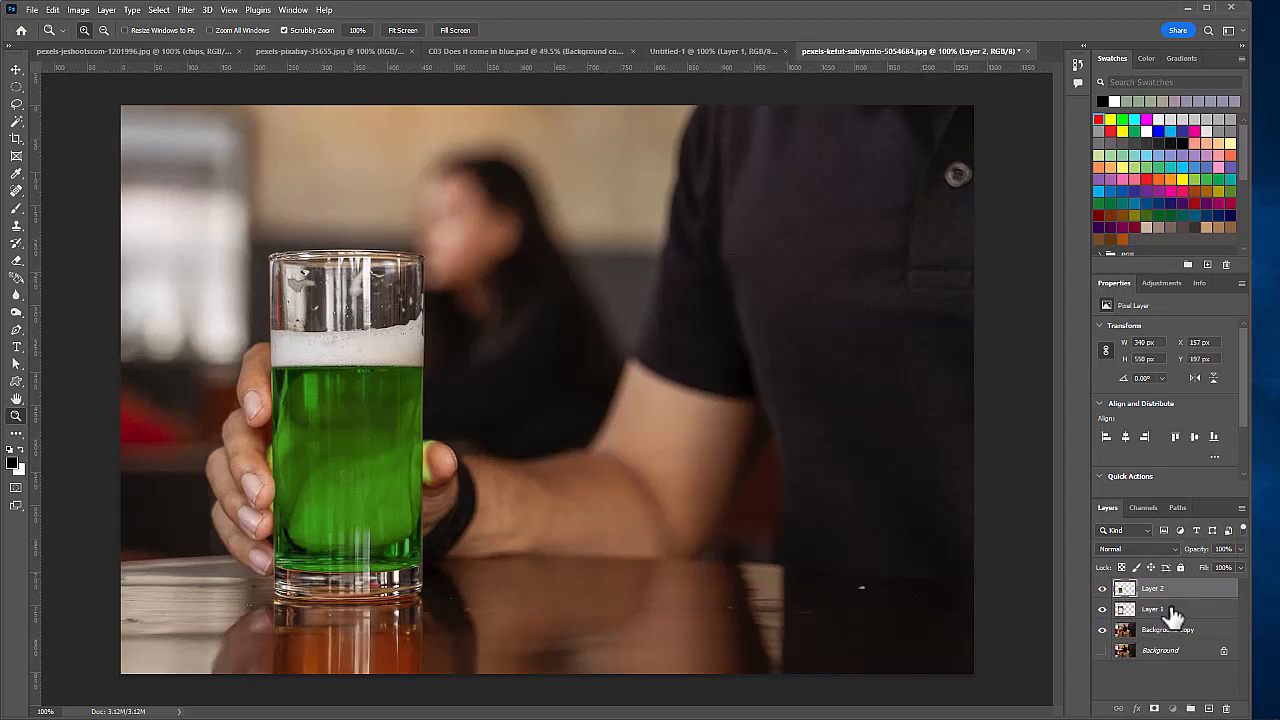
pyautogui.keyDown('ctrl'); pyautogui.click(1171, 612); pyautogui.keyUp('ctrl')
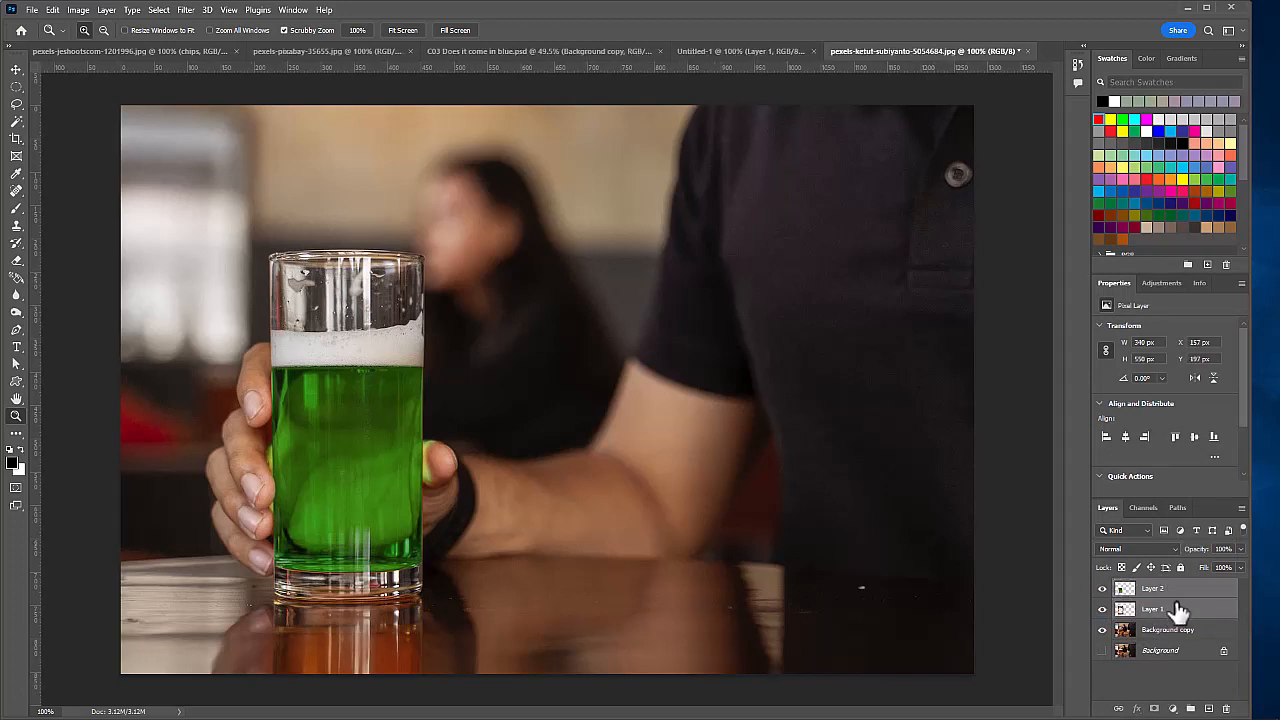
pyautogui.click(1241, 508)
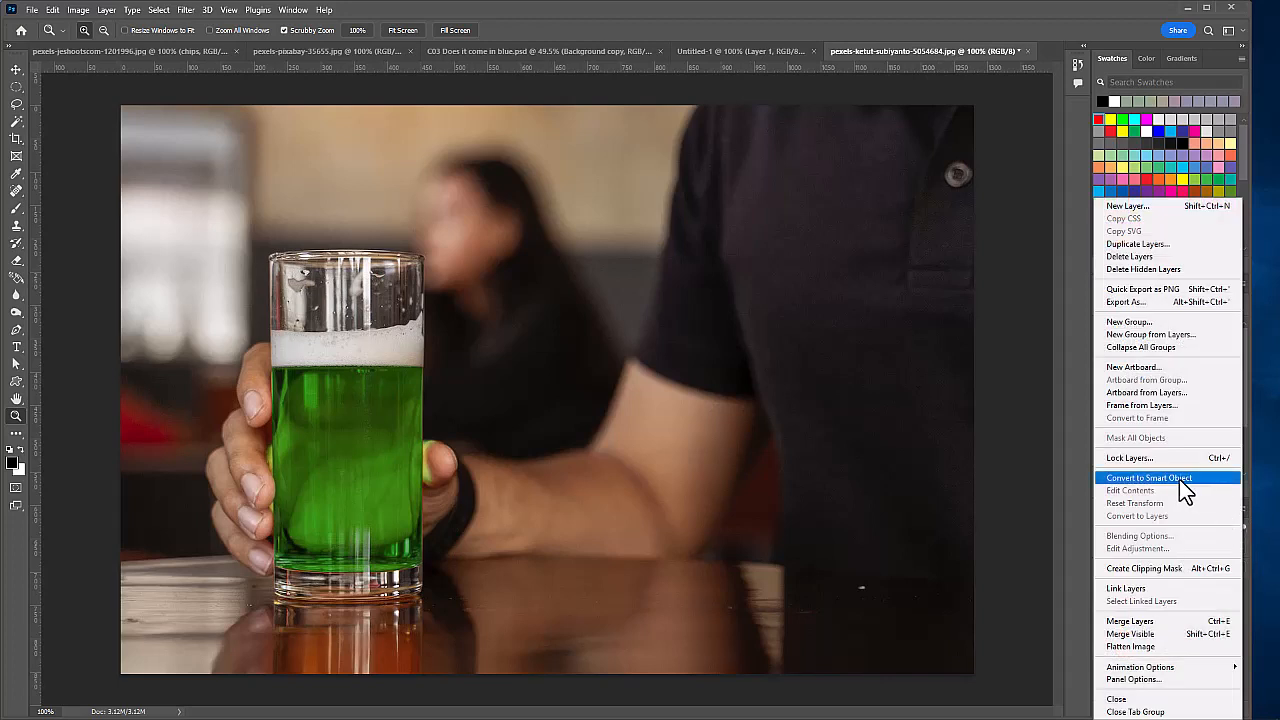
pyautogui.click(1143, 624)
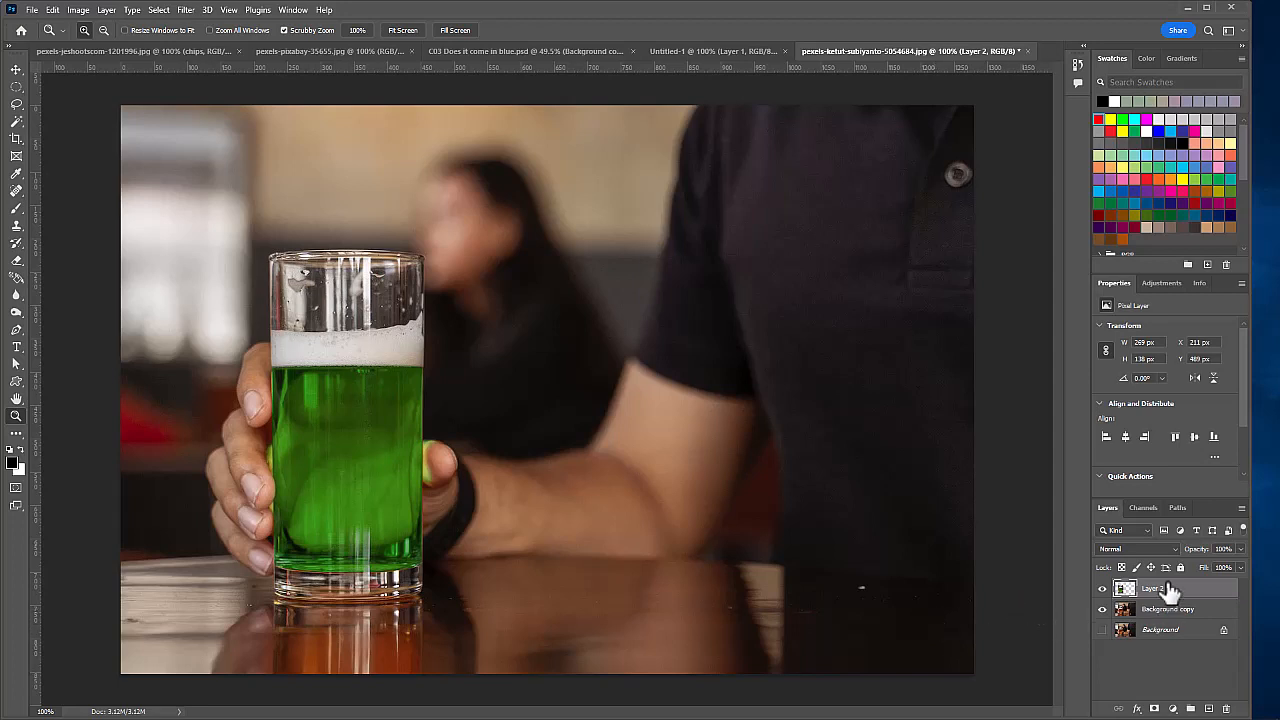
pyautogui.moveTo(1160, 605); pyautogui.dragTo(1210, 706)
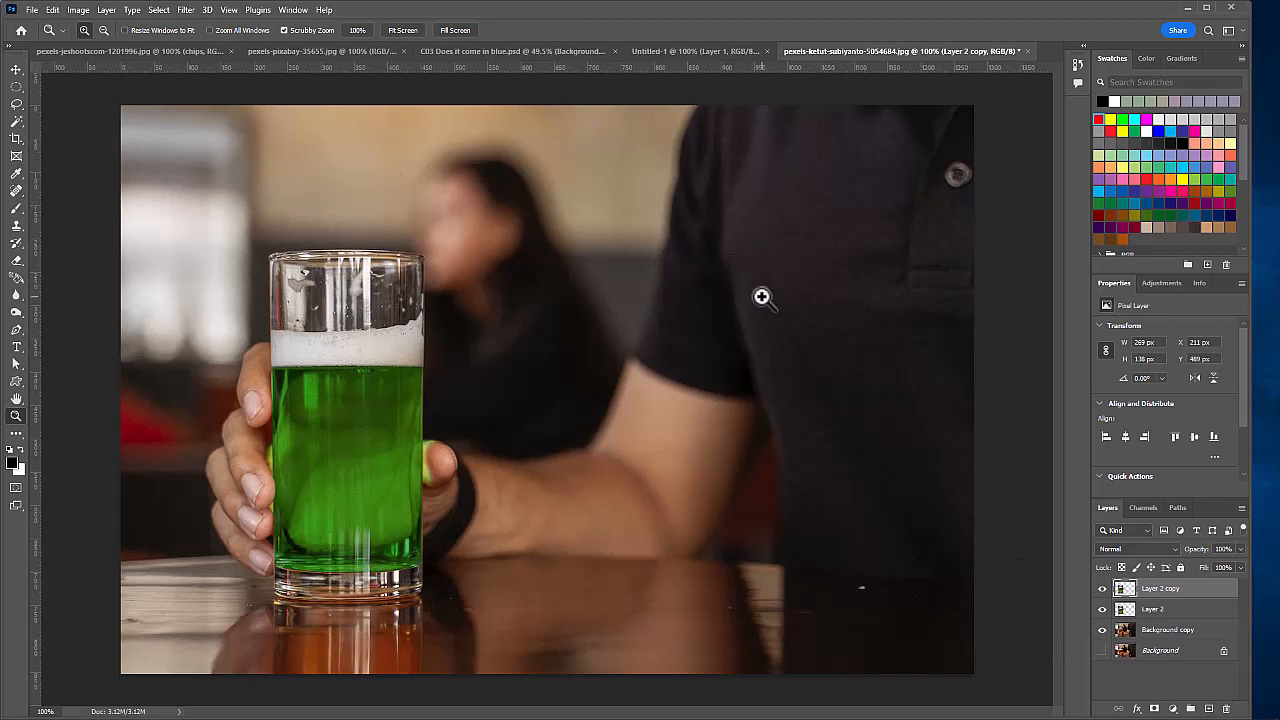
# Deselect, flip the duplicate glass layer vertically and move it straight down about 549 px as a reflection beneath the glass
pyautogui.hotkey('ctrl', 'd')
pyautogui.click(53, 10)
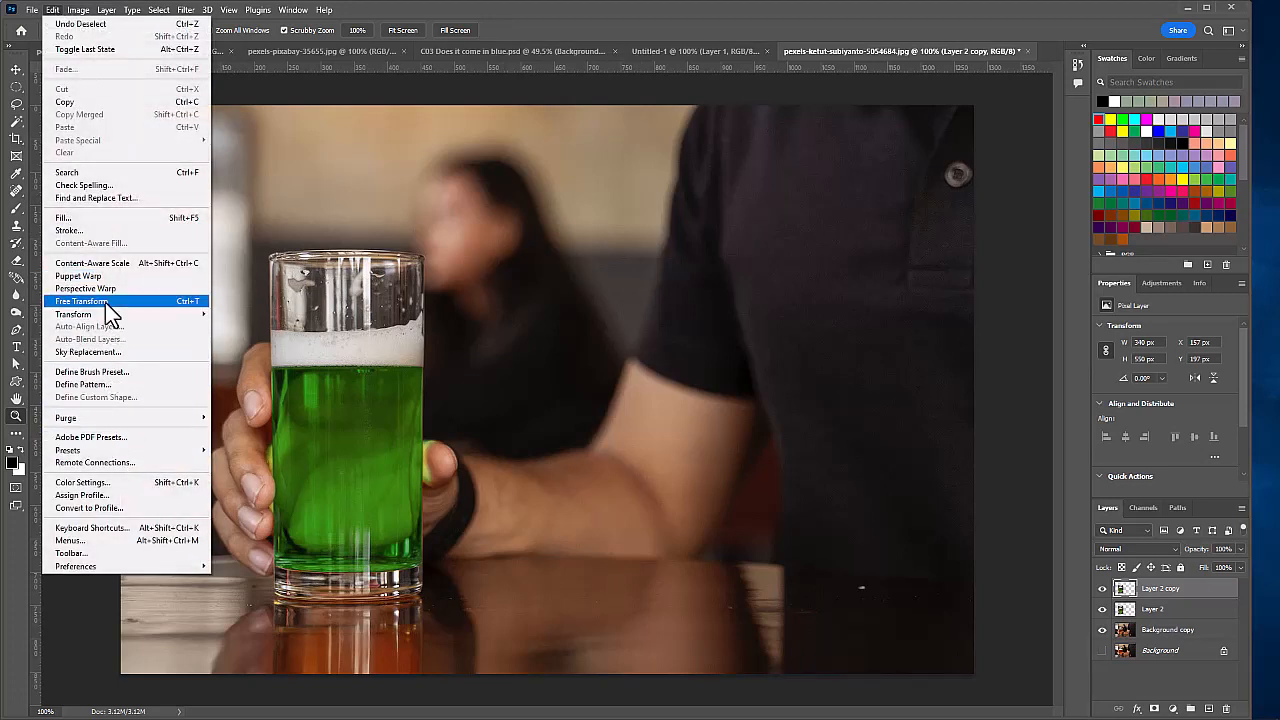
pyautogui.moveTo(109, 313)
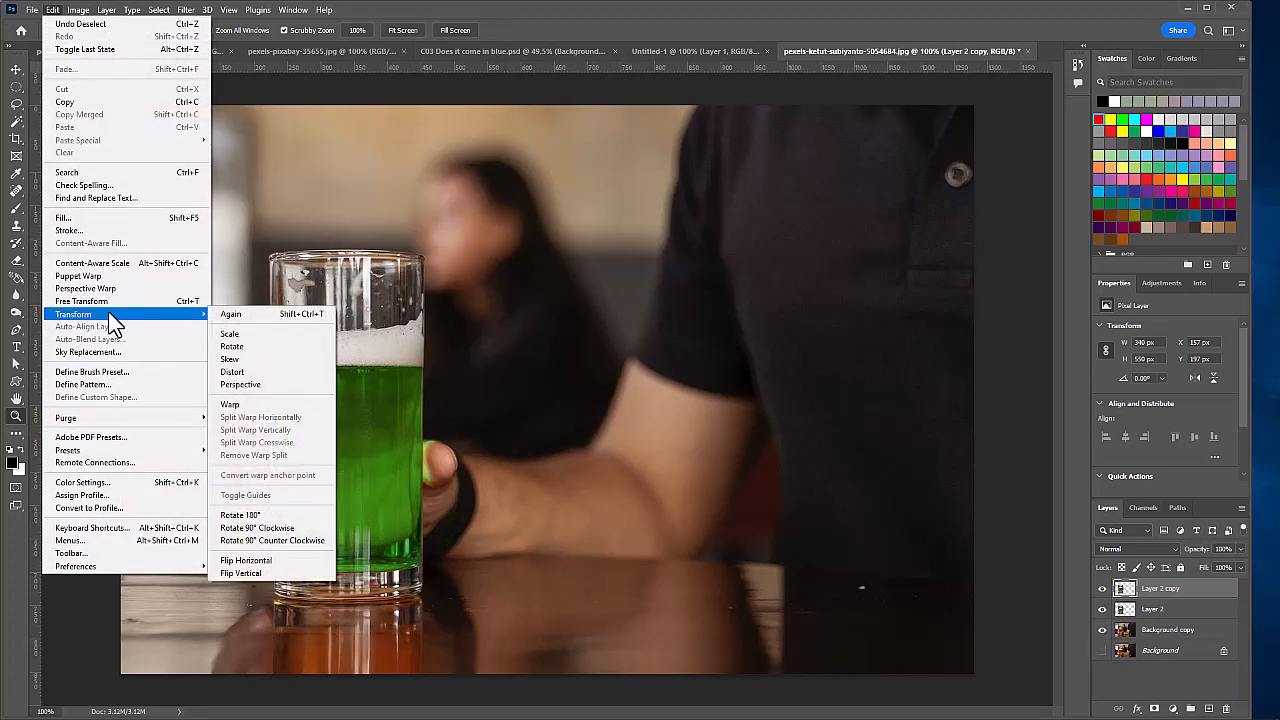
pyautogui.click(273, 568)
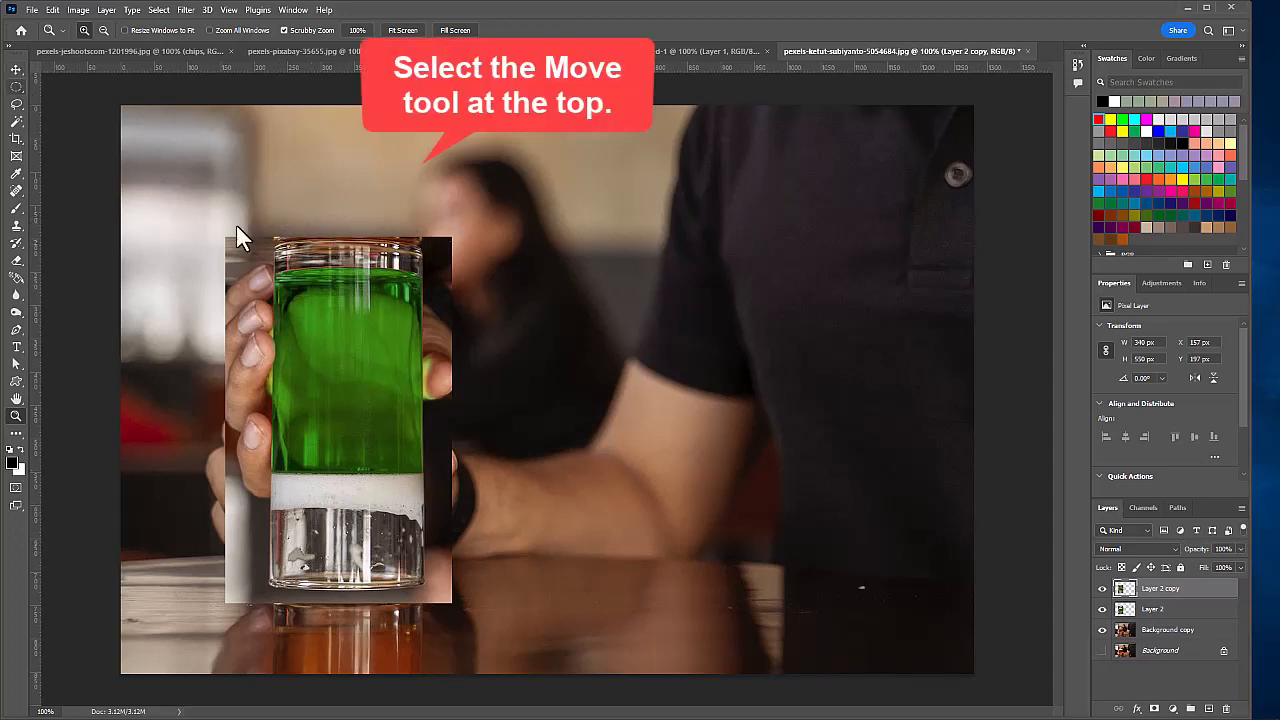
pyautogui.press('v')
pyautogui.moveTo(343, 290); pyautogui.dragTo(339, 661)
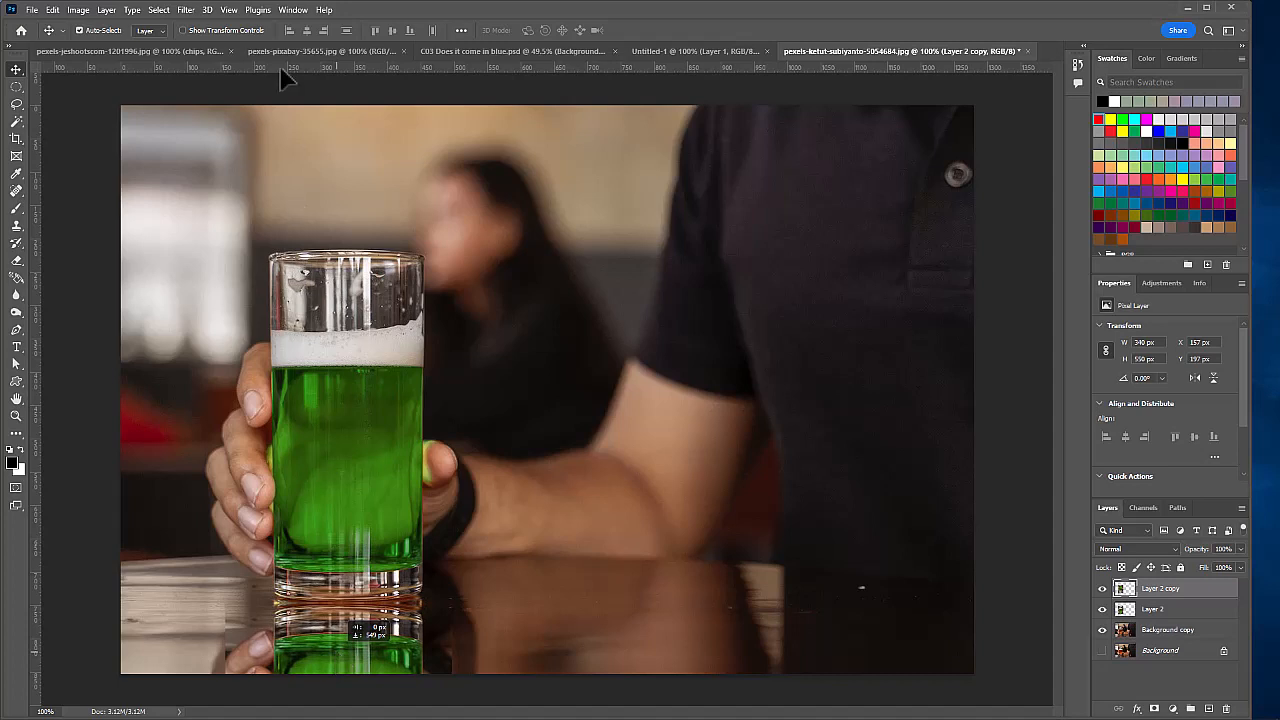
# Blur the flipped reflection layer with a Gaussian Blur of radius 6.2 pixels
pyautogui.press('m')
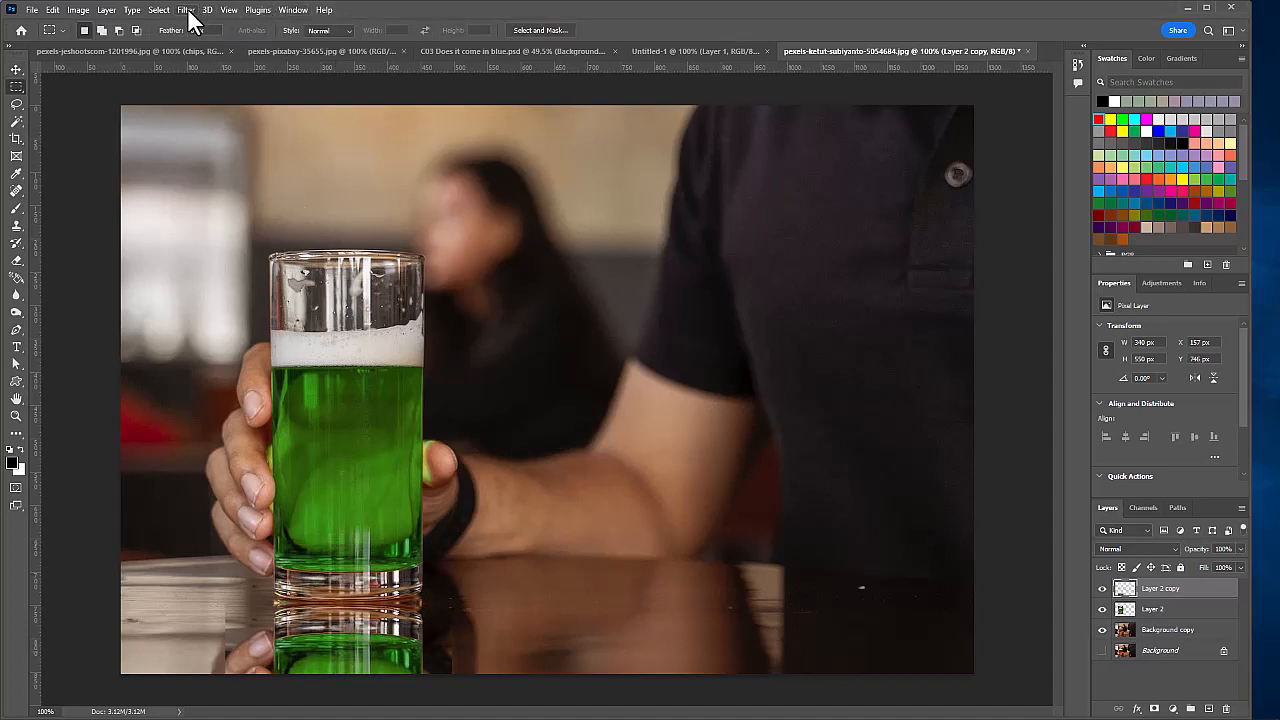
pyautogui.click(187, 9)
pyautogui.moveTo(200, 181)
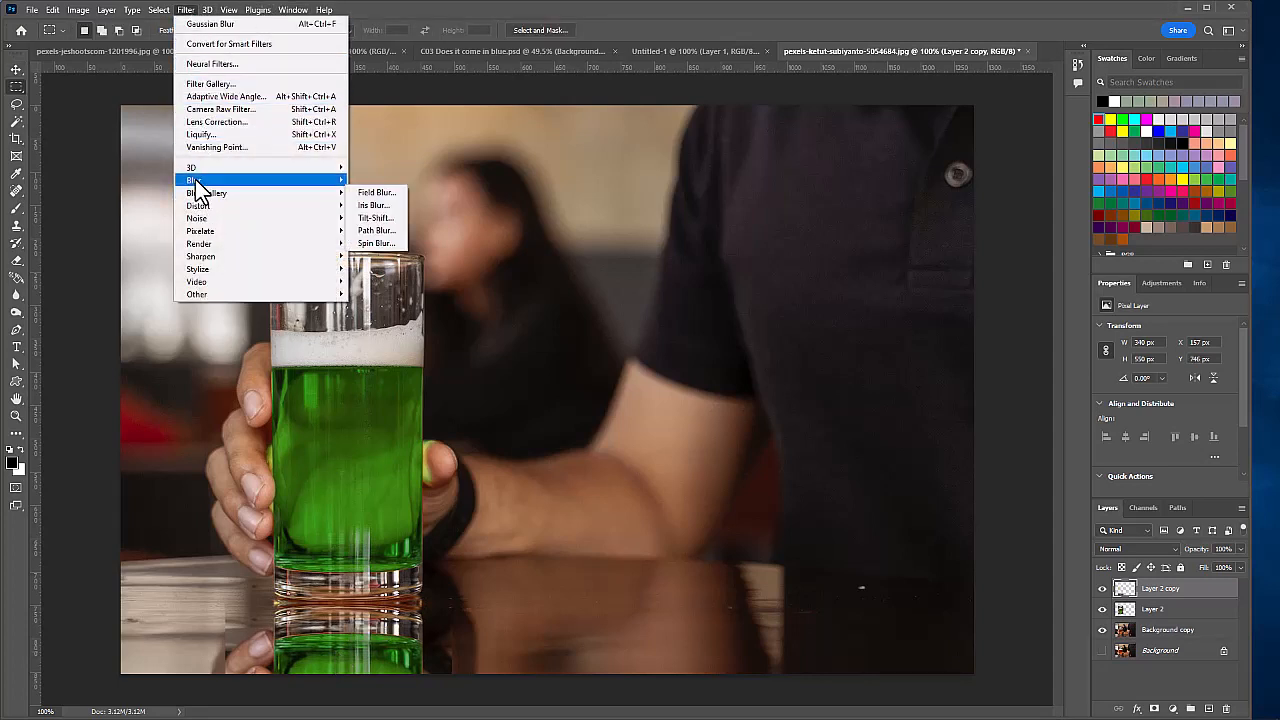
pyautogui.click(386, 231)
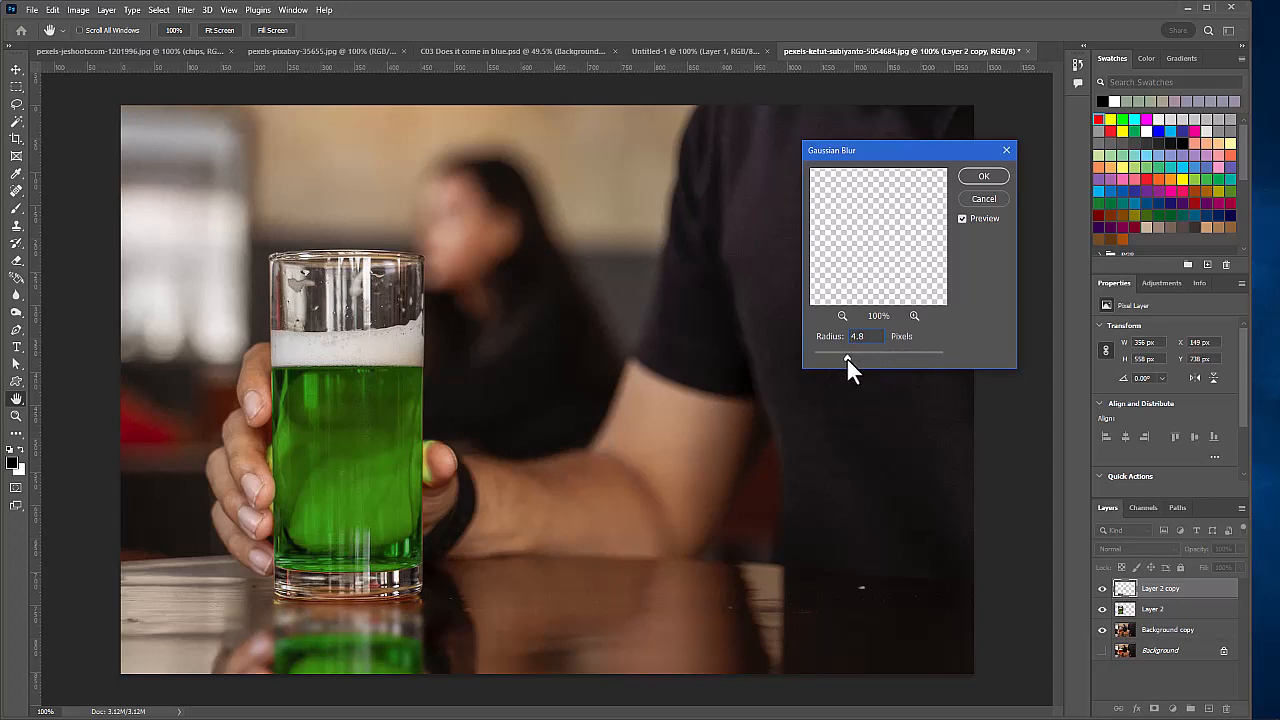
pyautogui.moveTo(851, 359); pyautogui.dragTo(853, 358)
pyautogui.click(984, 175)
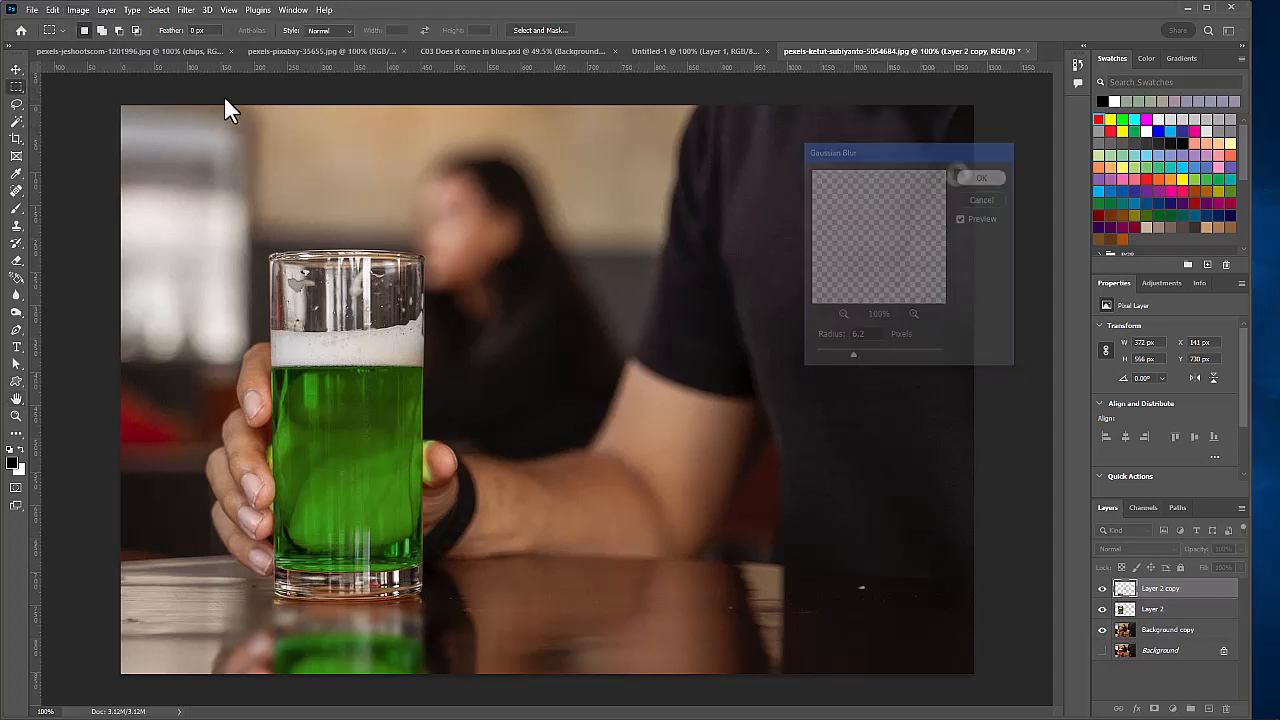
# Scale the blurred reflection layer vertically to about 93.8% at full width and shift it slightly up towards the glass base
pyautogui.click(52, 10)
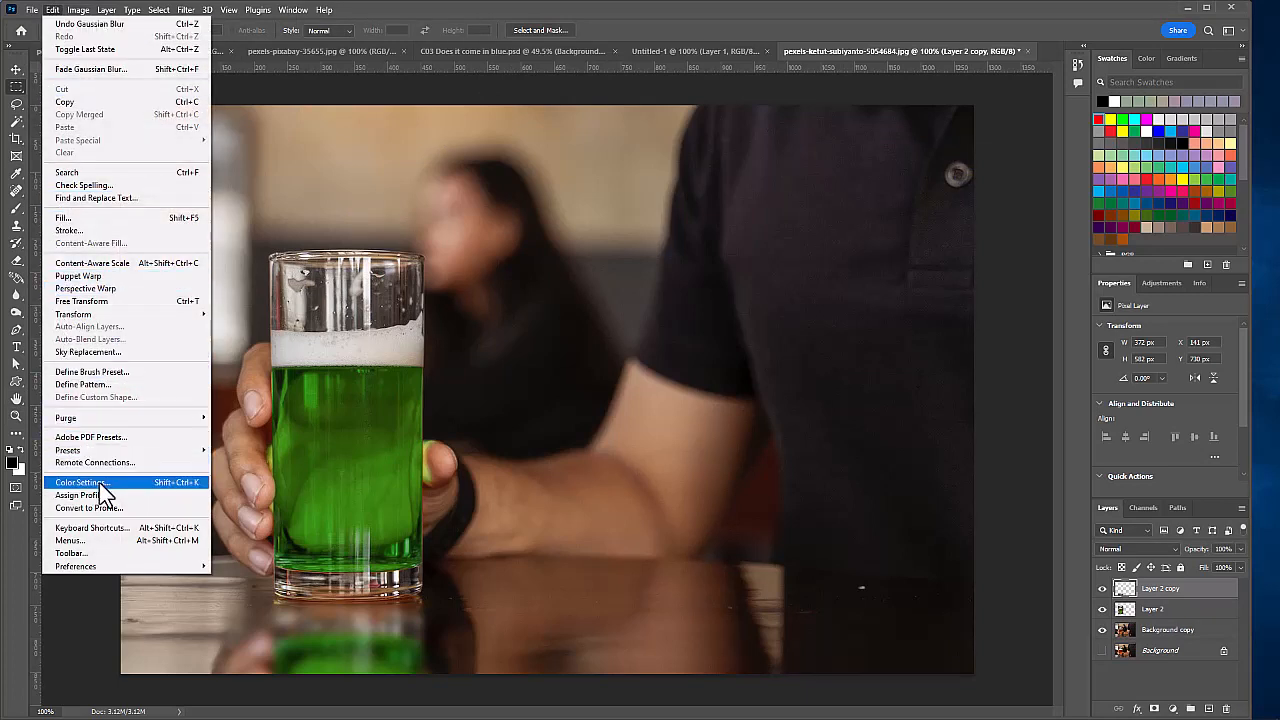
pyautogui.moveTo(110, 314)
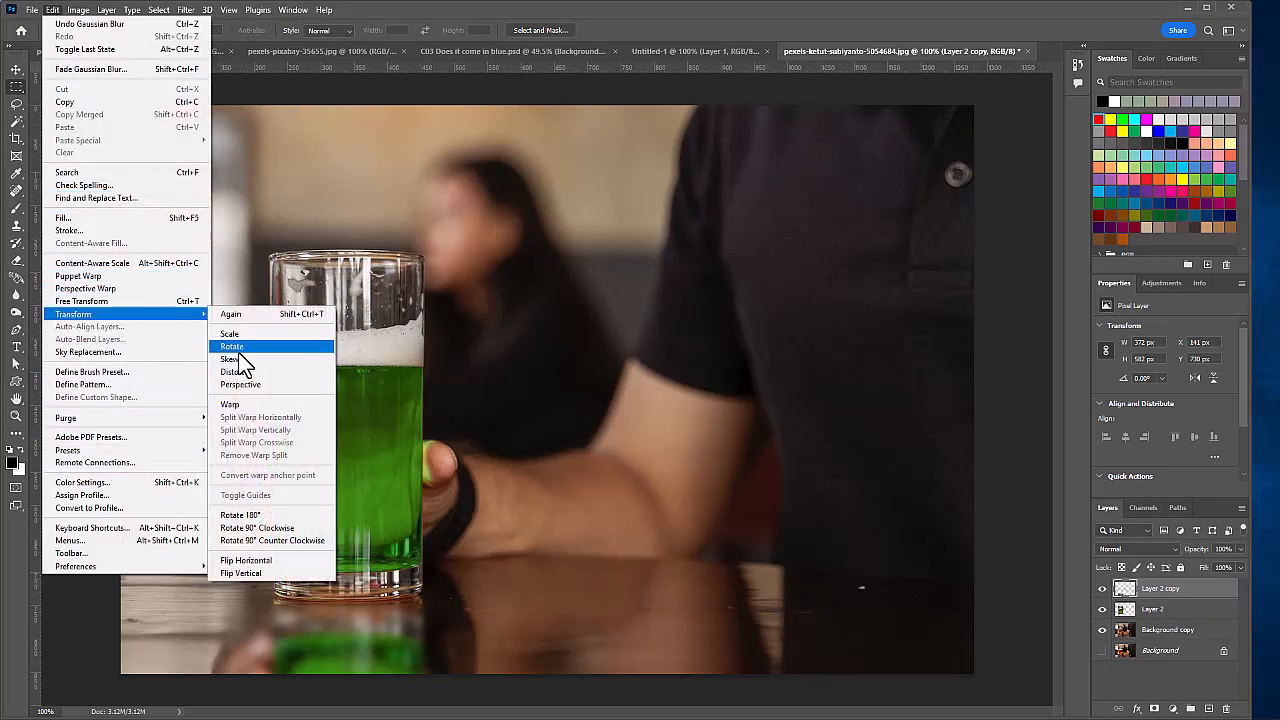
pyautogui.click(237, 336)
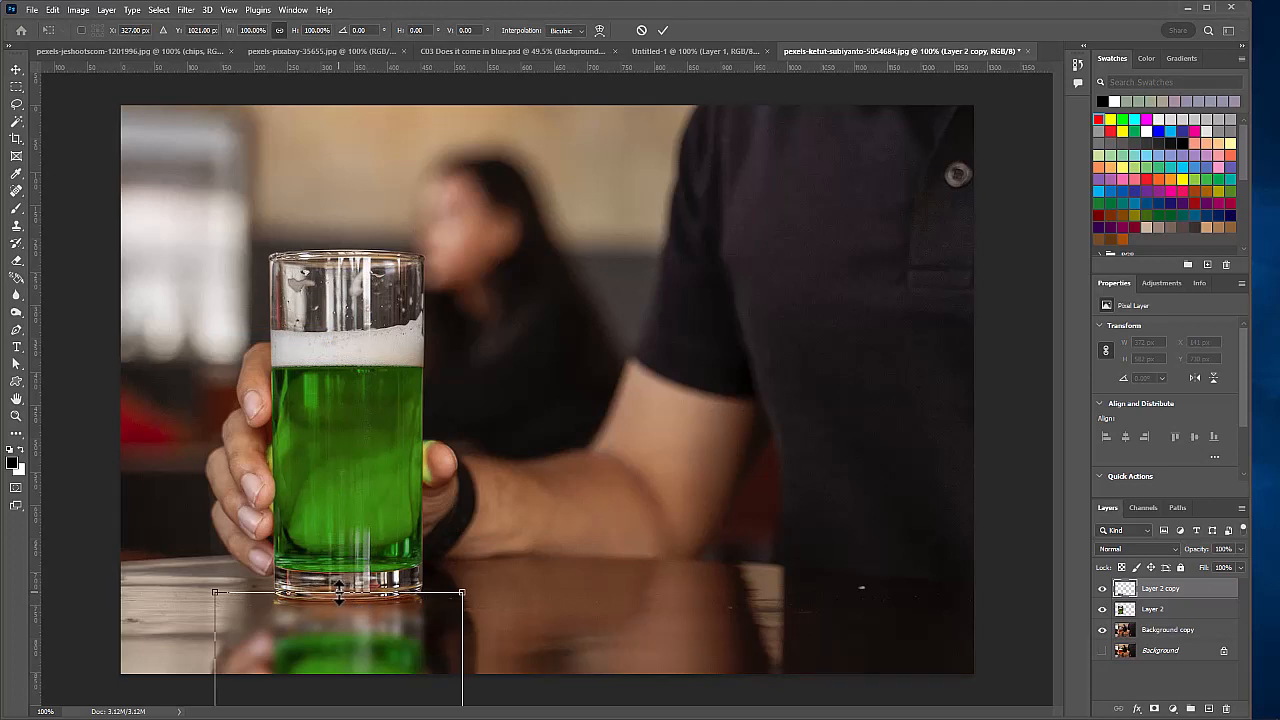
pyautogui.moveTo(339, 592); pyautogui.dragTo(350, 623)
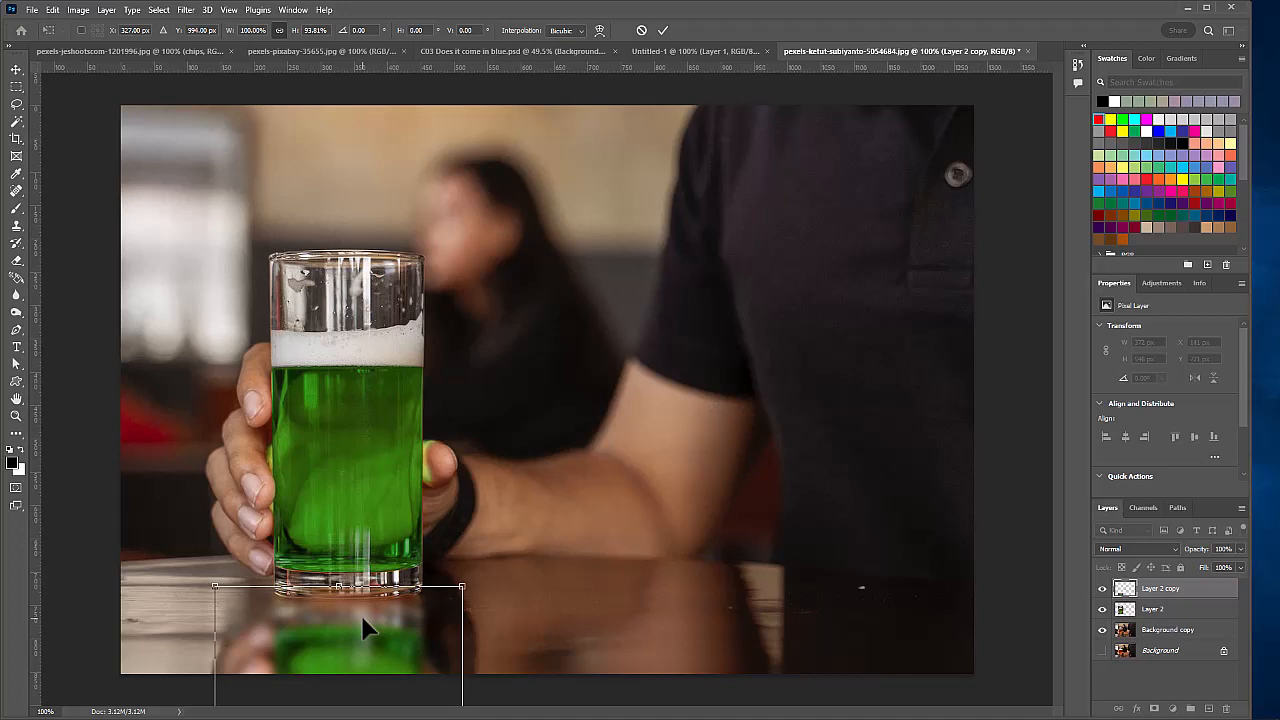
pyautogui.press('Return')
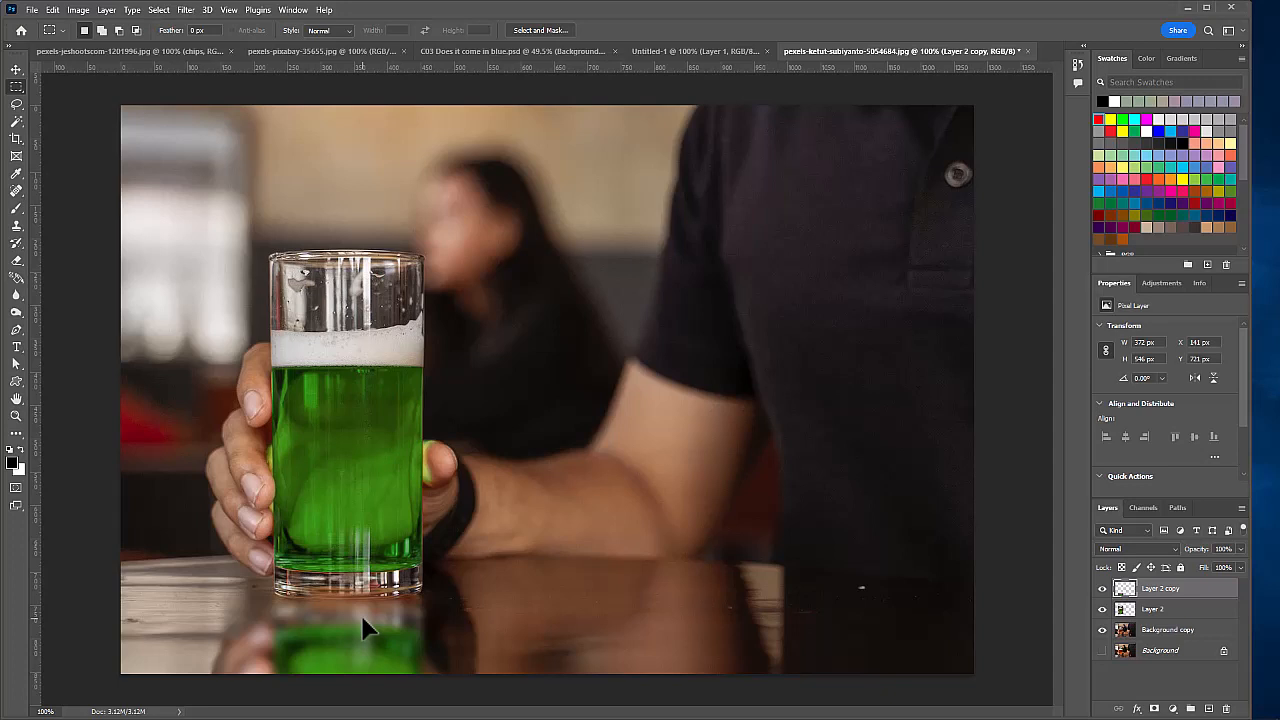
# Save the layered document as the Photoshop file "03D Green Beer.psd" in the Week 3 folder
pyautogui.click(32, 10)
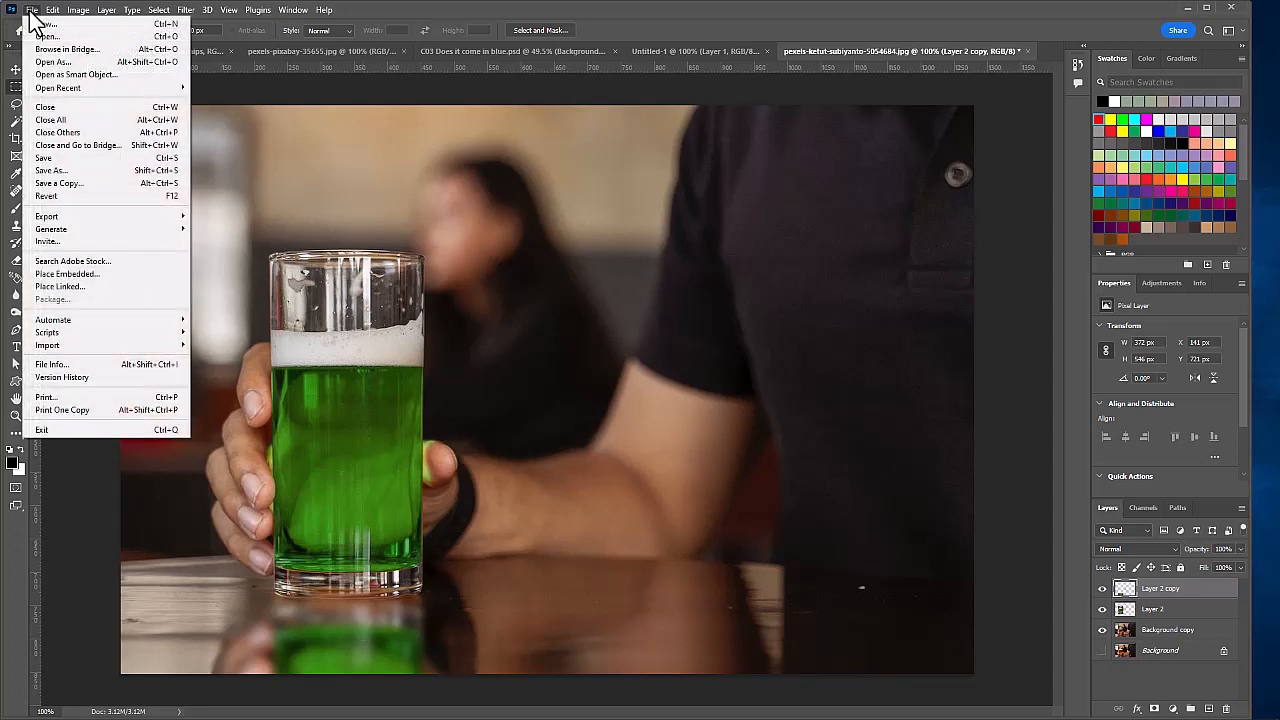
pyautogui.click(69, 168)
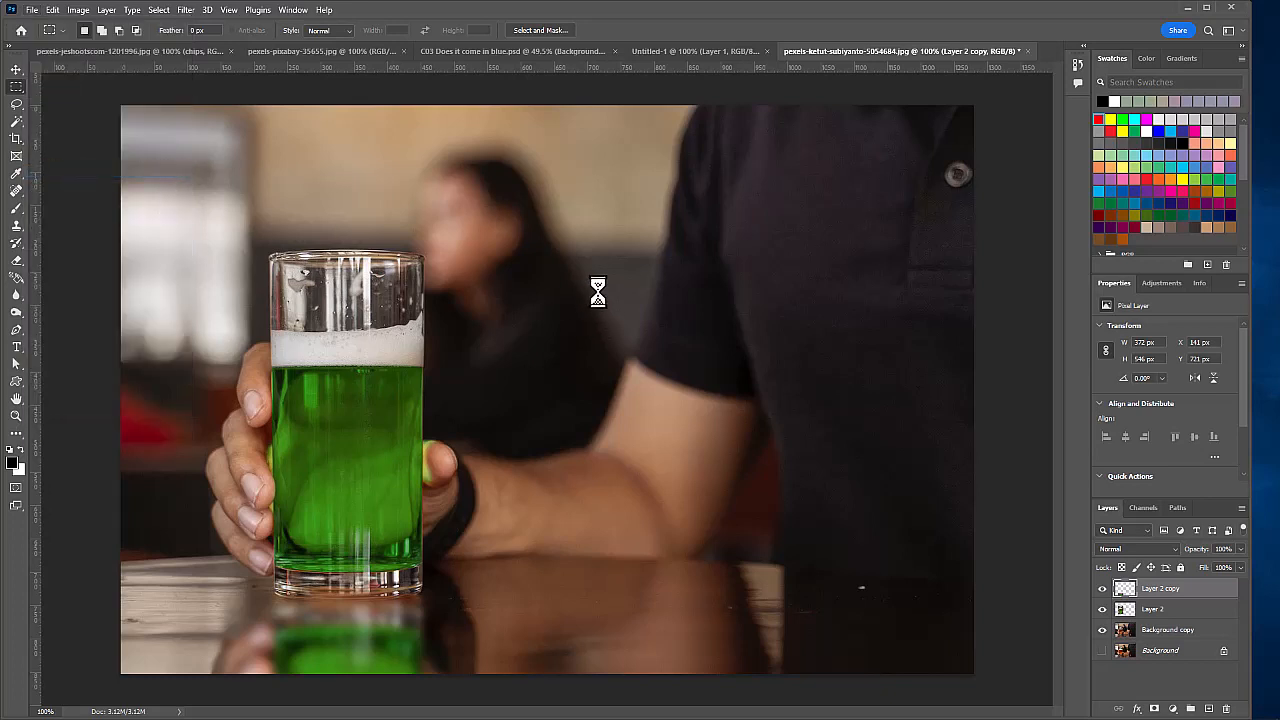
pyautogui.press('BackSpace')
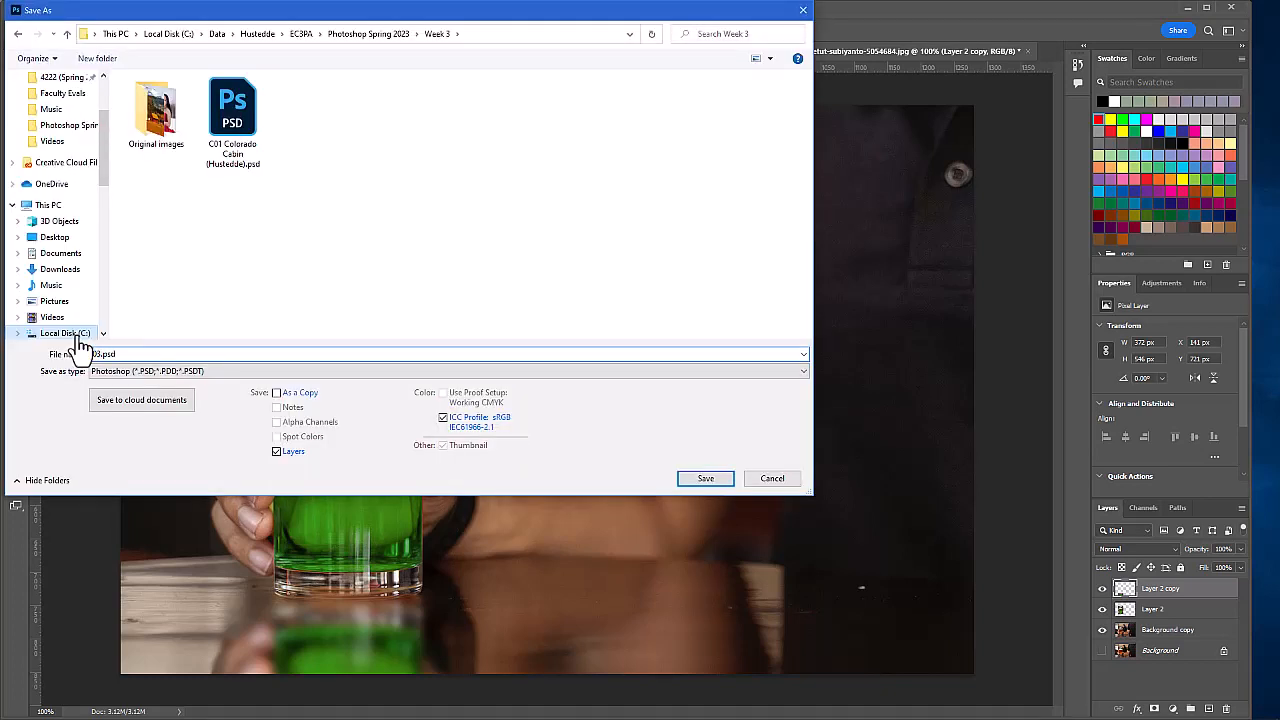
pyautogui.write('03D Greenn Beer')
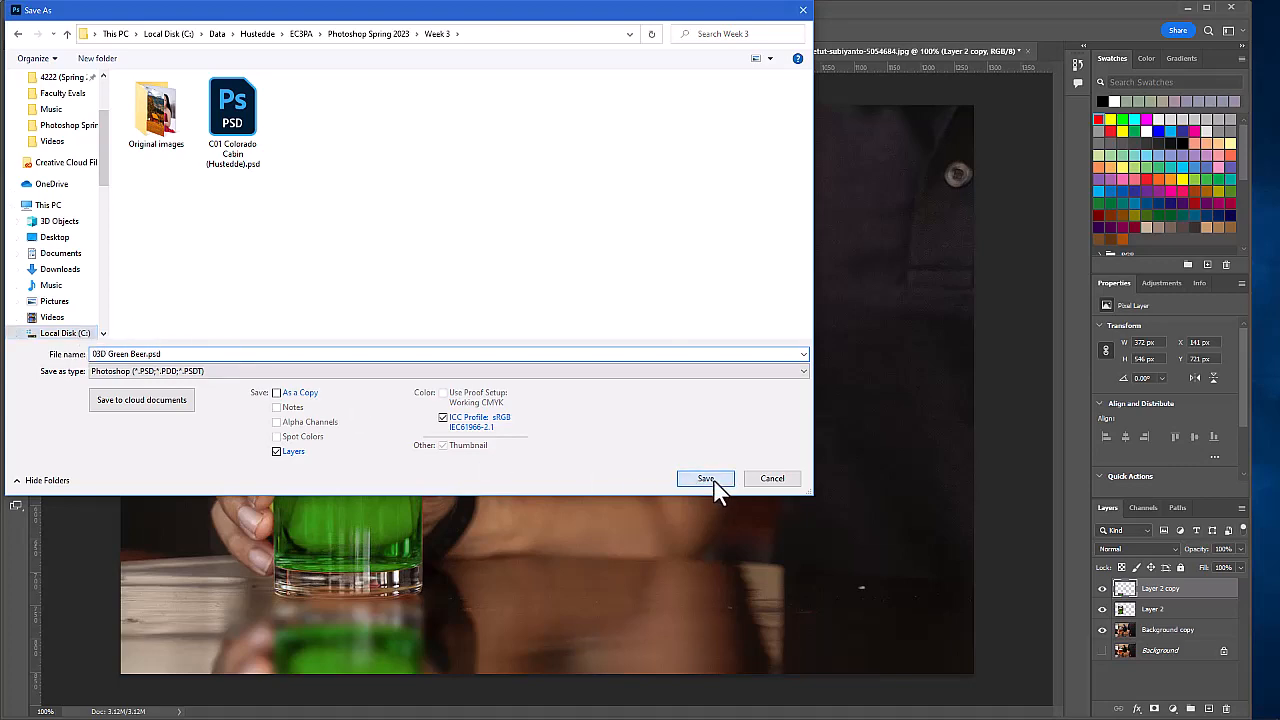
pyautogui.click(706, 478)
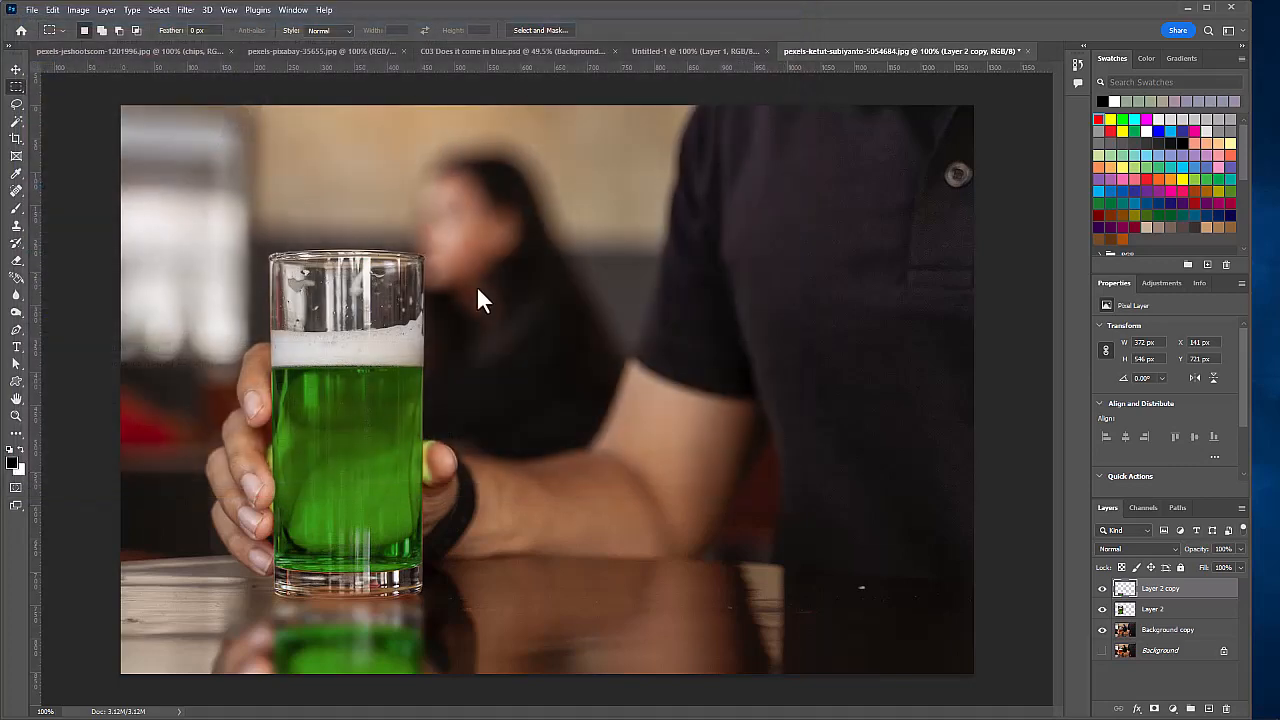
# Save a JPEG copy named "03D Green Beer.jpg" in the Week 3 folder with quality 8 (High) and Progressive format, 3 scans
pyautogui.click(29, 12)
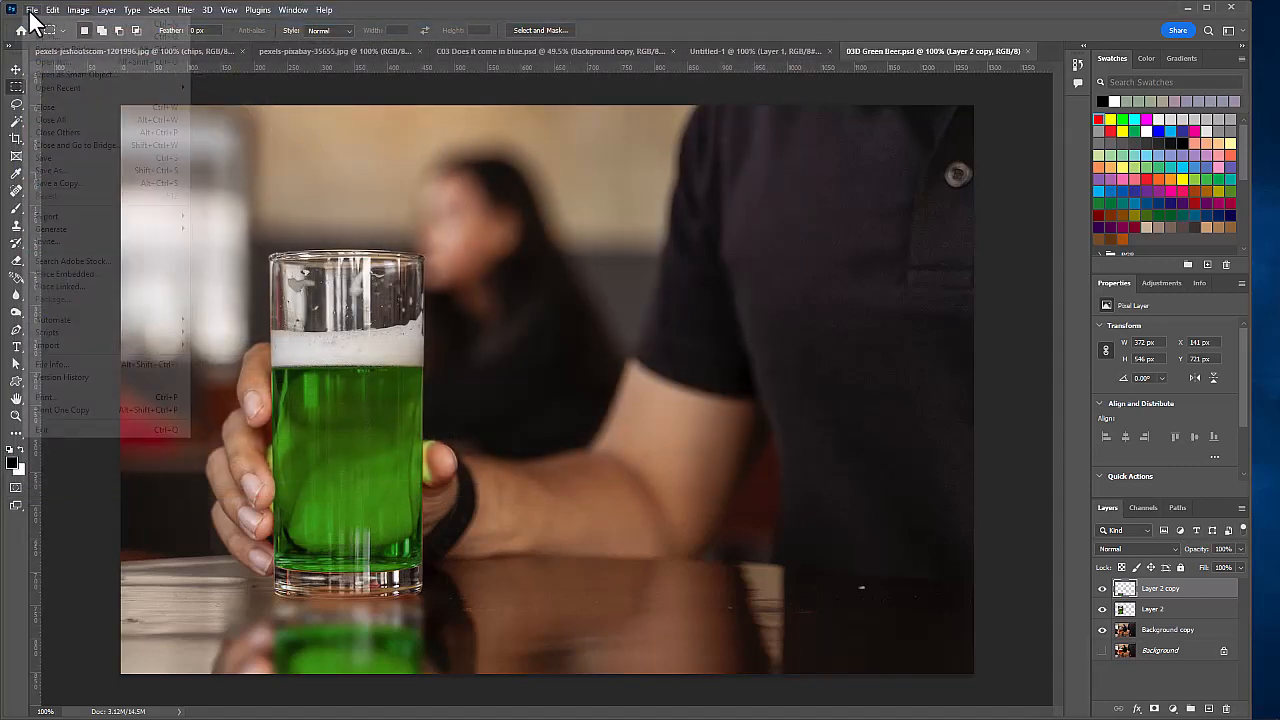
pyautogui.click(77, 184)
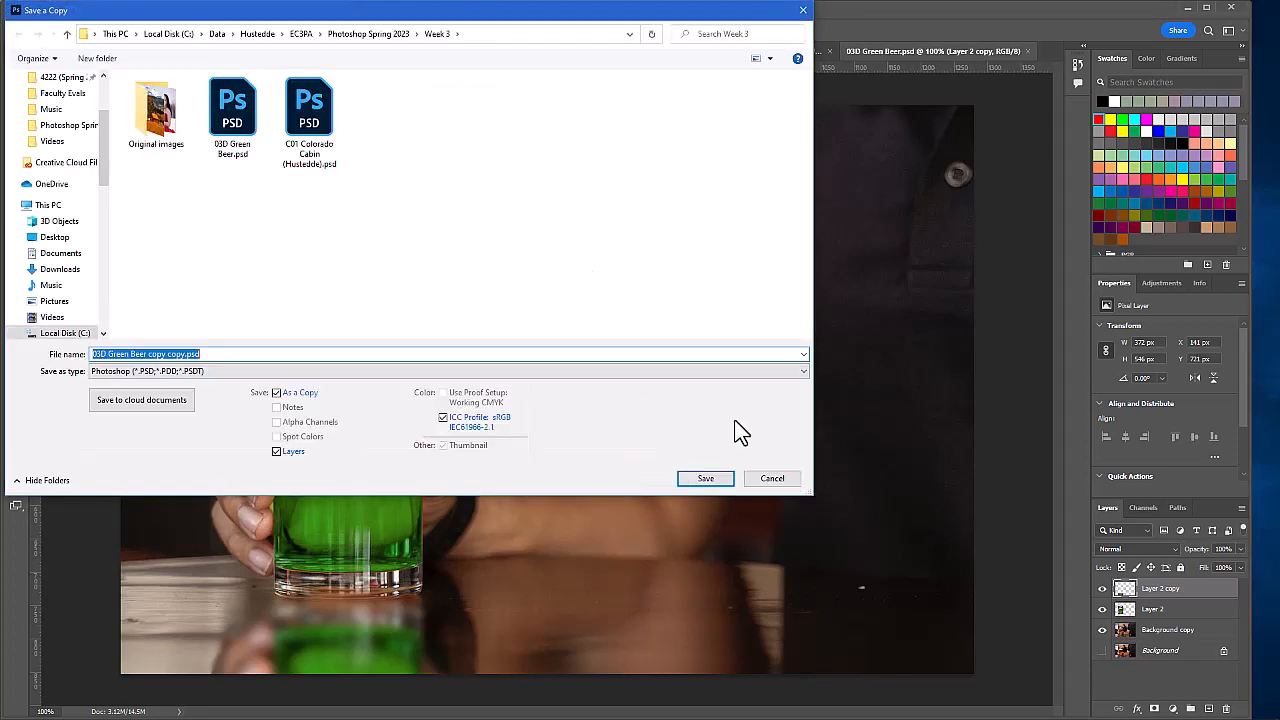
pyautogui.click(800, 372)
pyautogui.click(177, 476)
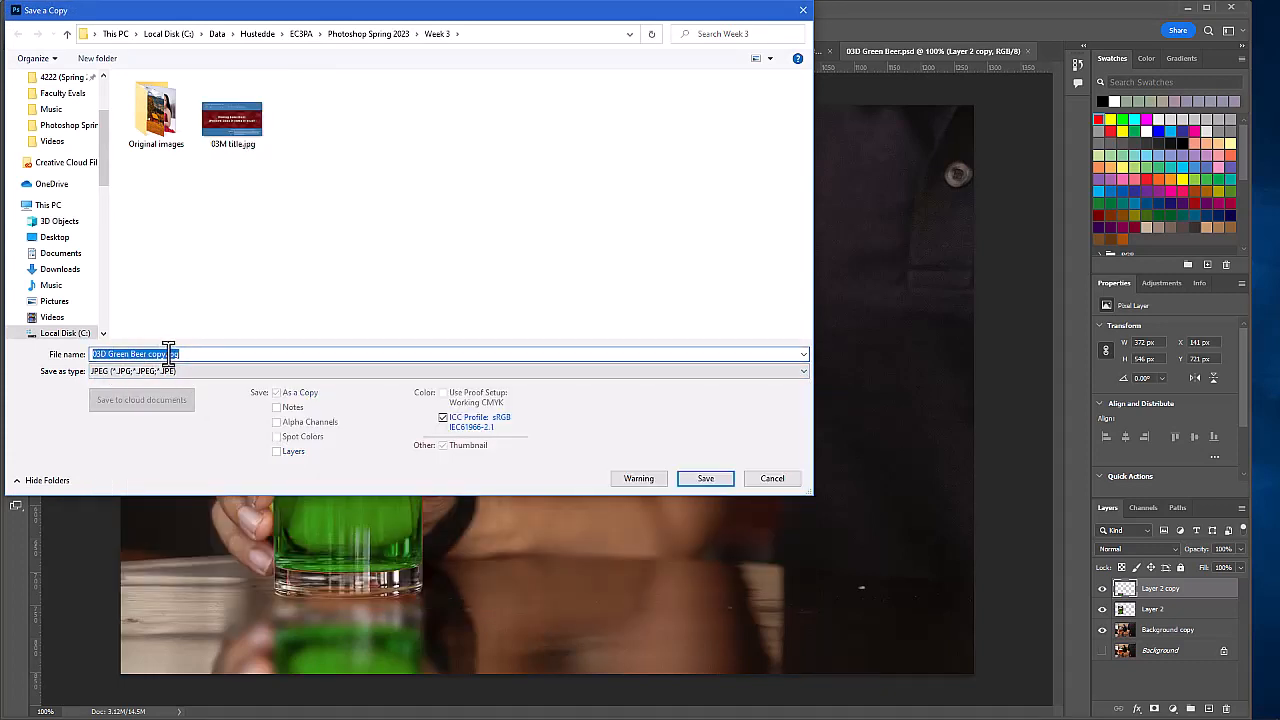
pyautogui.click(168, 354)
pyautogui.press('BackSpace')
pyautogui.press('BackSpace')
pyautogui.press('BackSpace')
pyautogui.press('BackSpace')
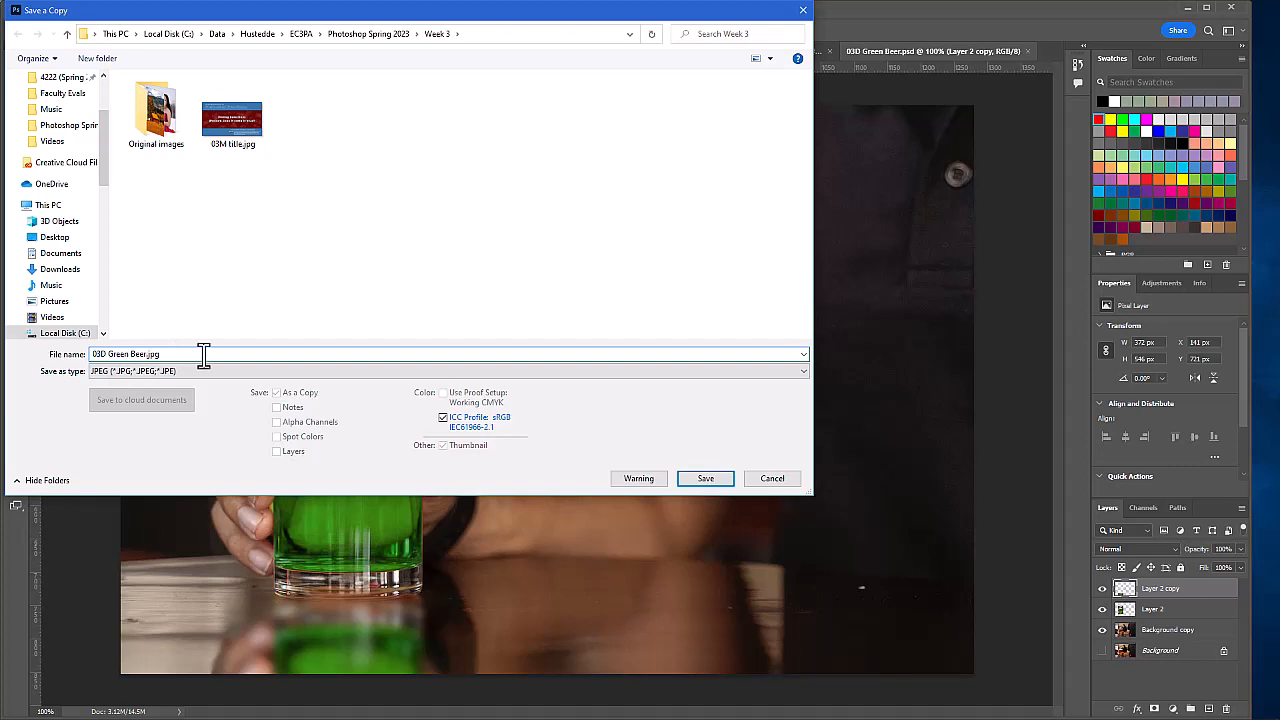
pyautogui.click(706, 478)
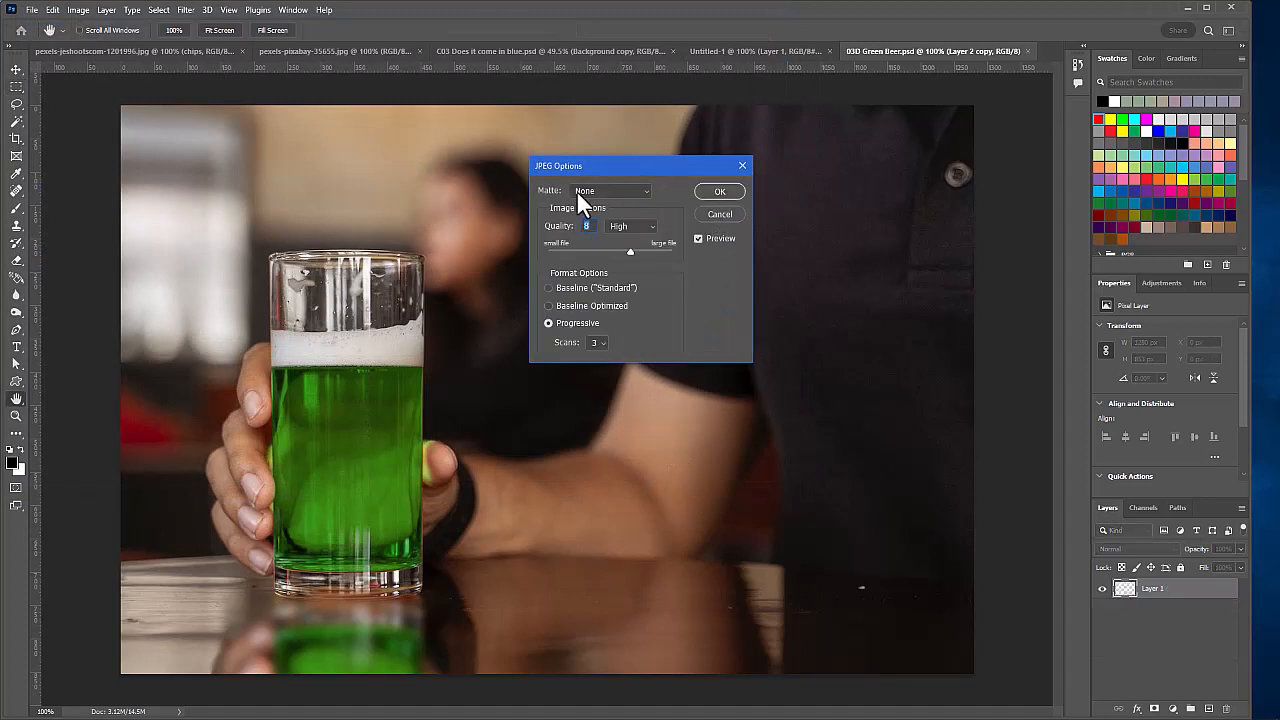
pyautogui.click(718, 192)
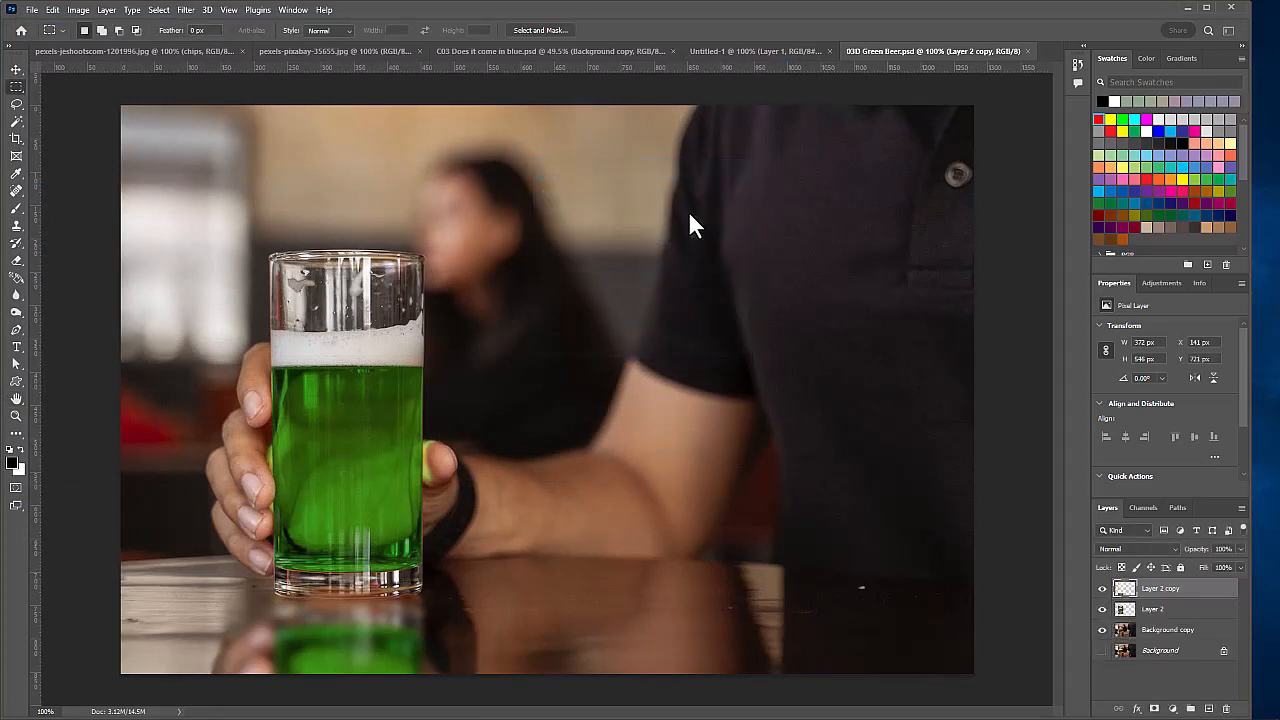